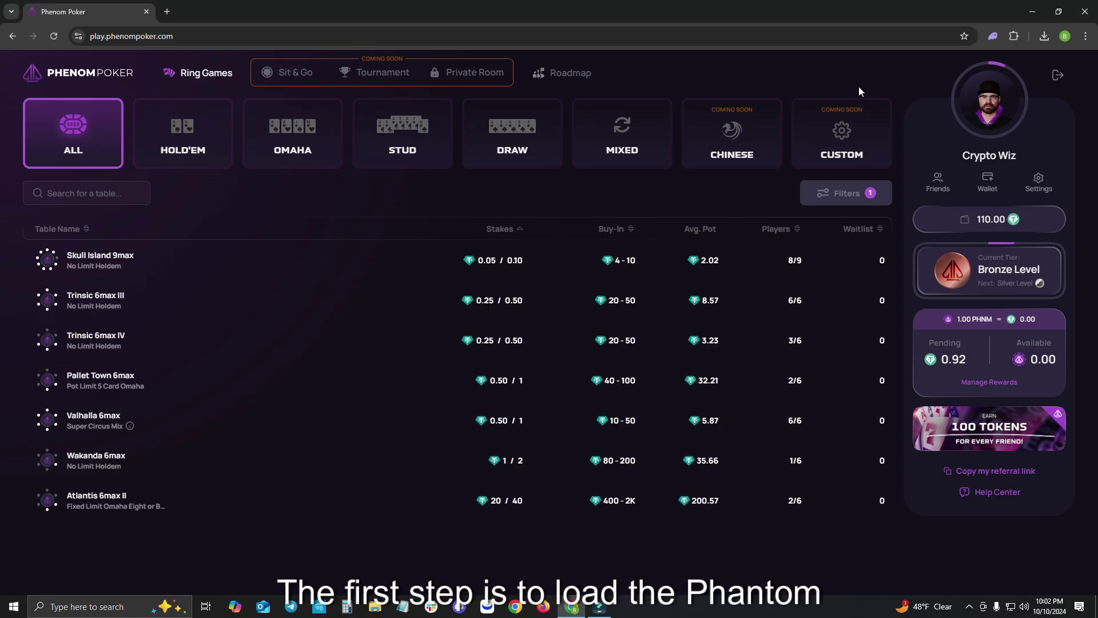
Dock the Phantom wallet as a side panel and choose Polygon (POL) on its Buy screen
left_click(993, 39)
left_click(983, 63)
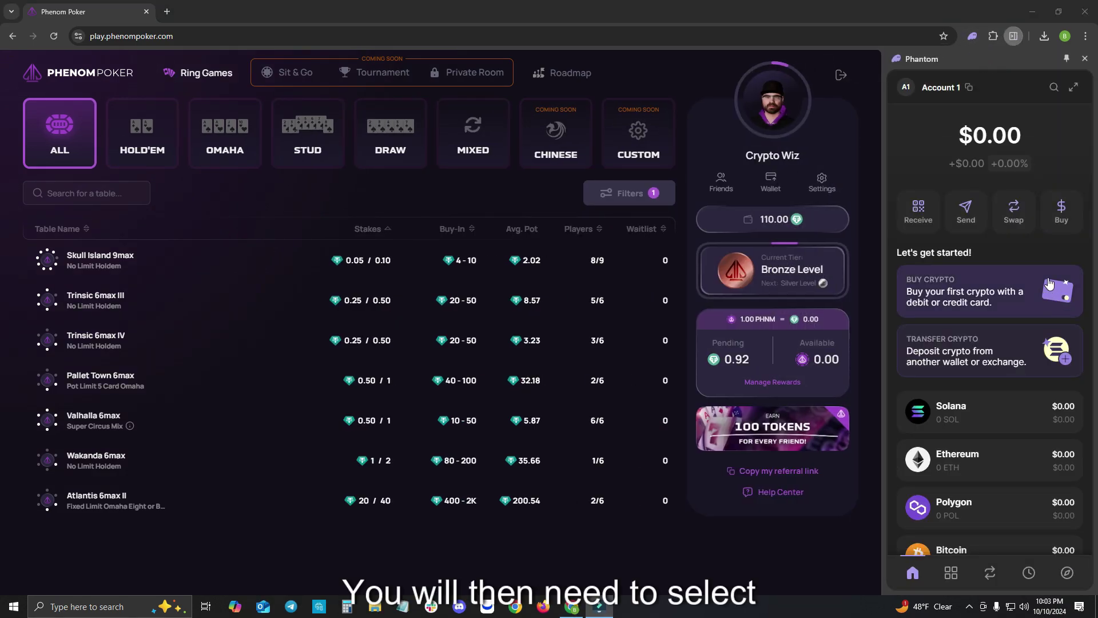
left_click(1058, 234)
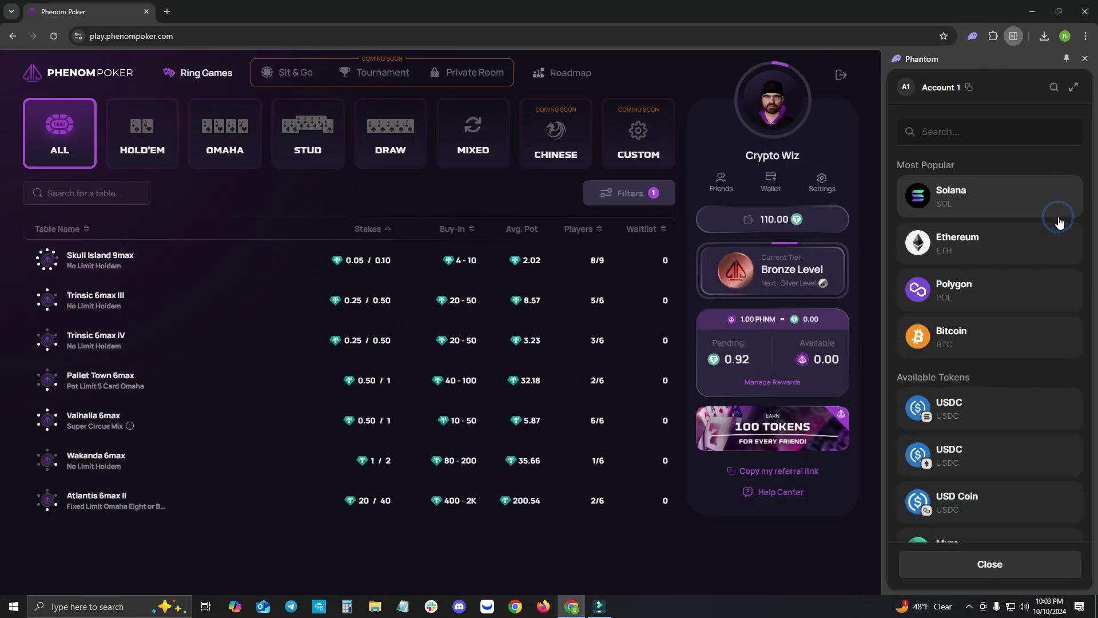
left_click(974, 304)
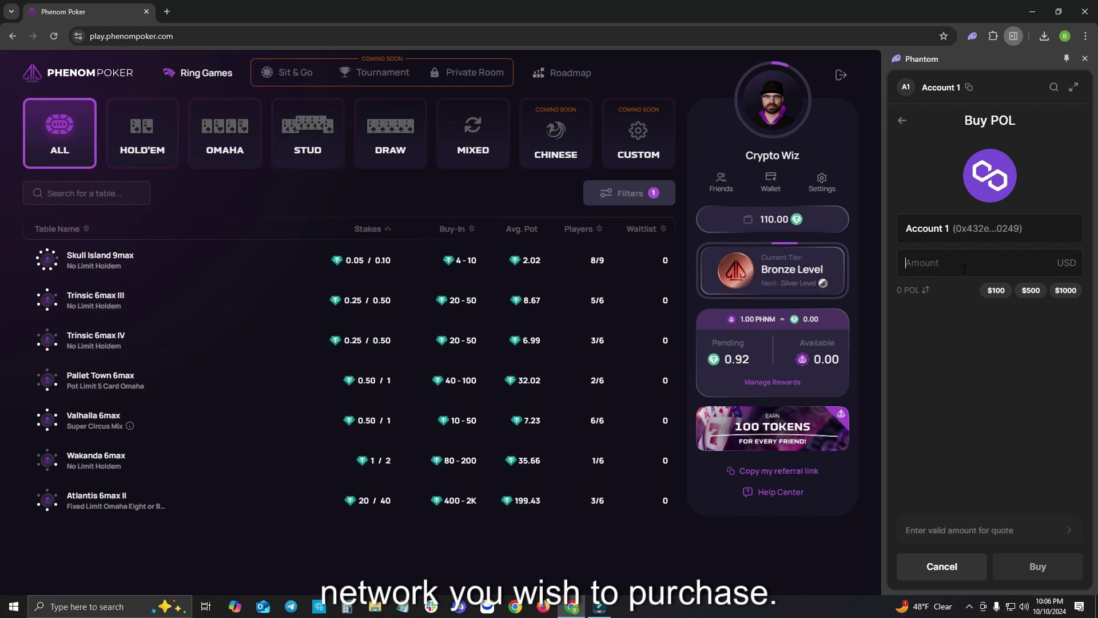
Enter 20 USD as the POL purchase amount, paying by Credit & Debit Card
type("20")
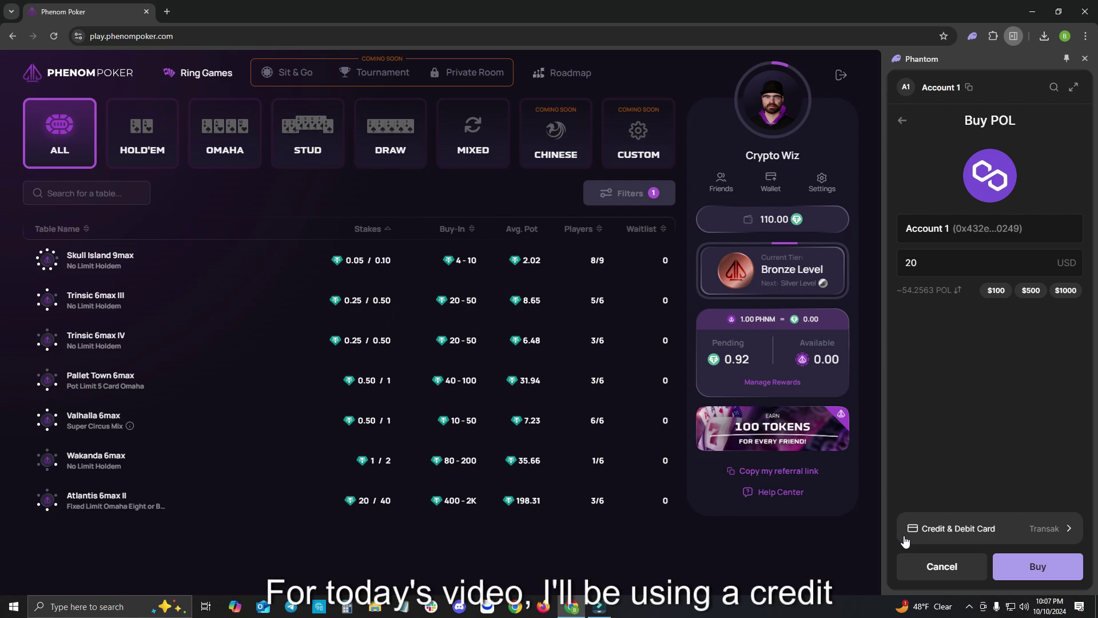
left_click(981, 539)
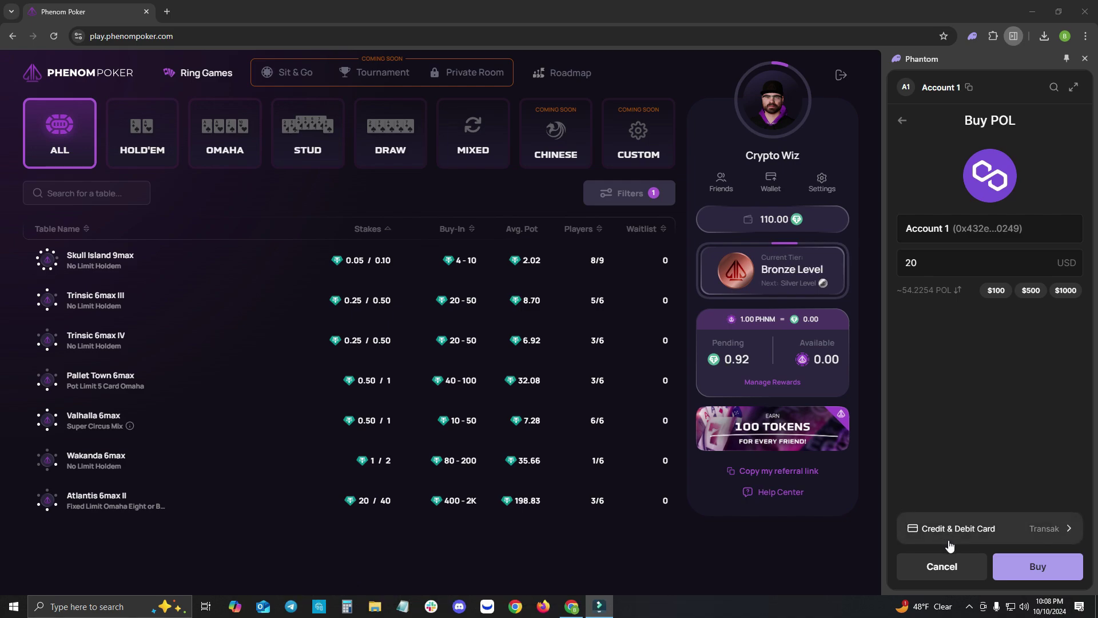
Start the card purchase and review Meld's checkout quote of 20 USD for about 49.69 MATIC
left_click(1024, 574)
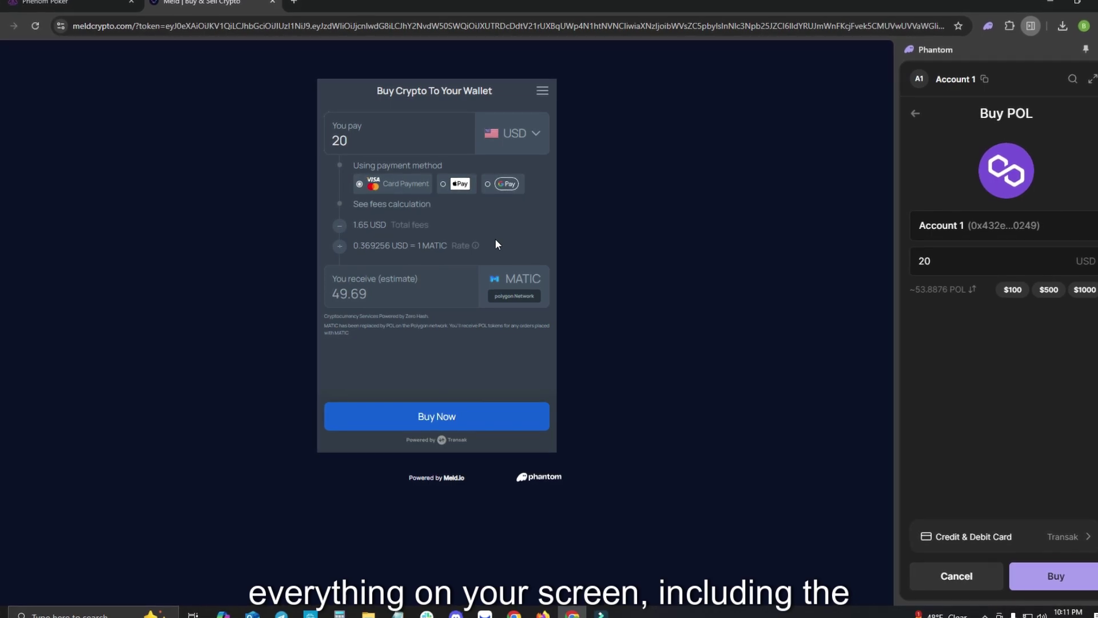
left_click(335, 152)
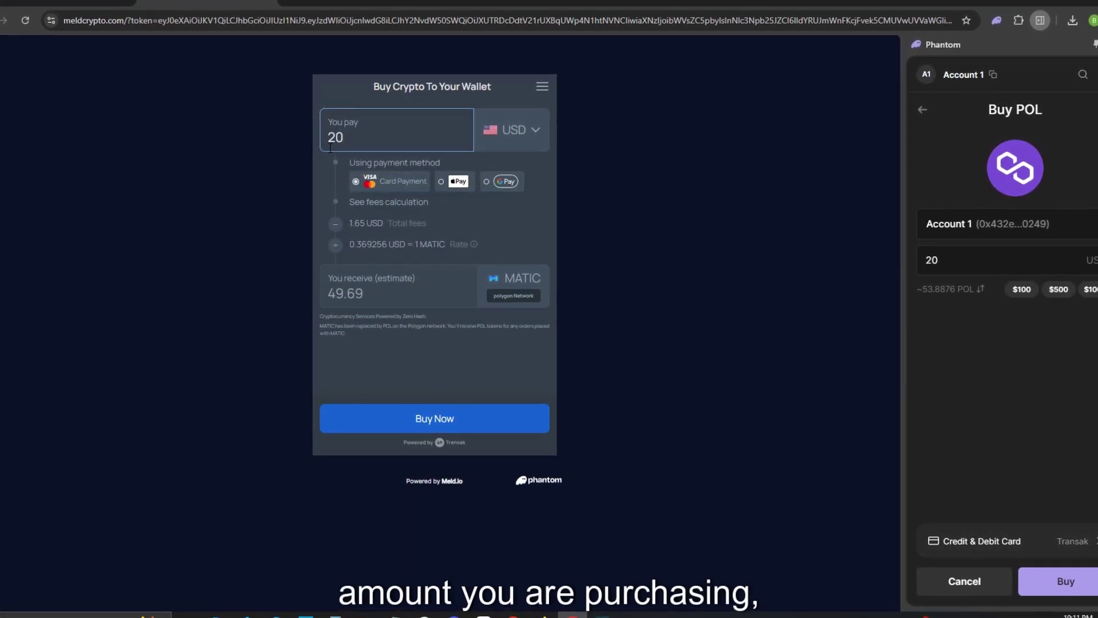
left_click(338, 237)
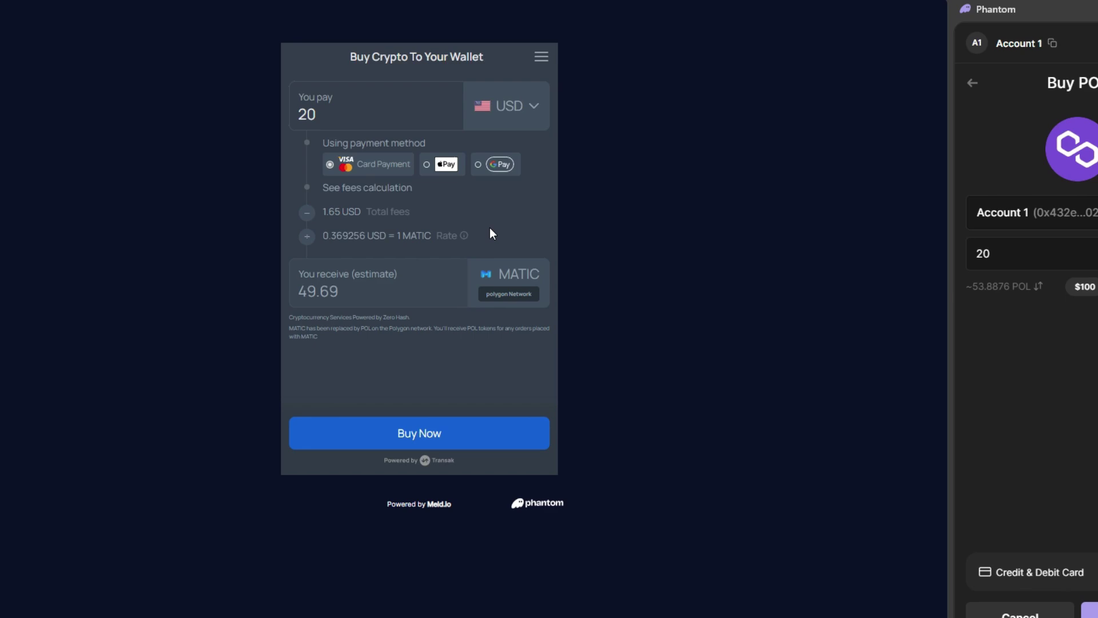
Proceed with the 20 USD purchase and submit your email address for the receipt
left_click(450, 444)
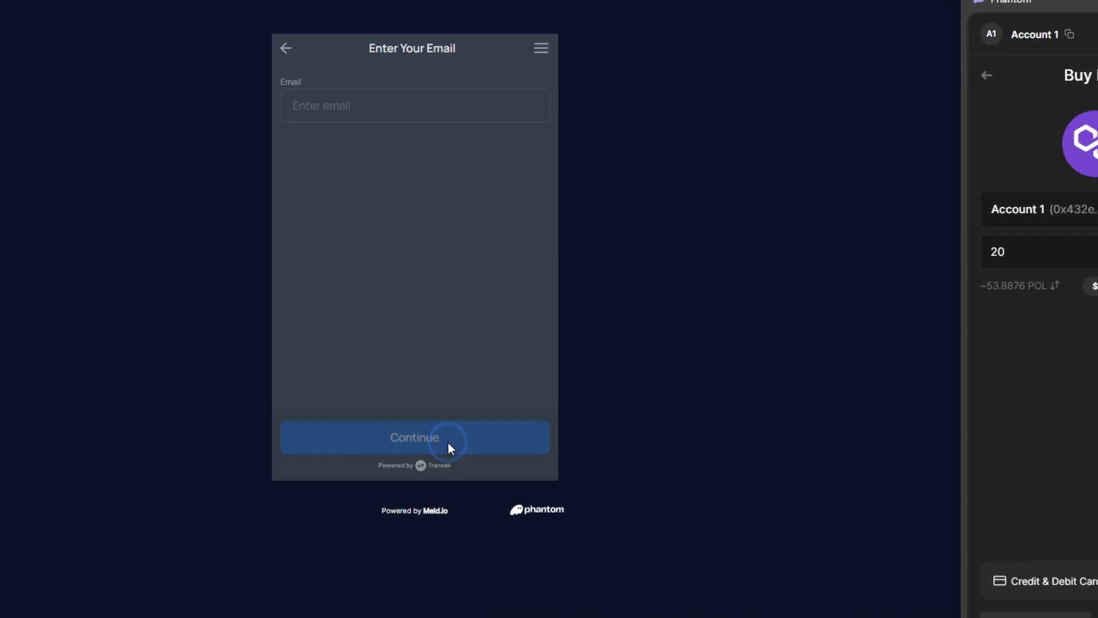
left_click(379, 105)
left_click(378, 103)
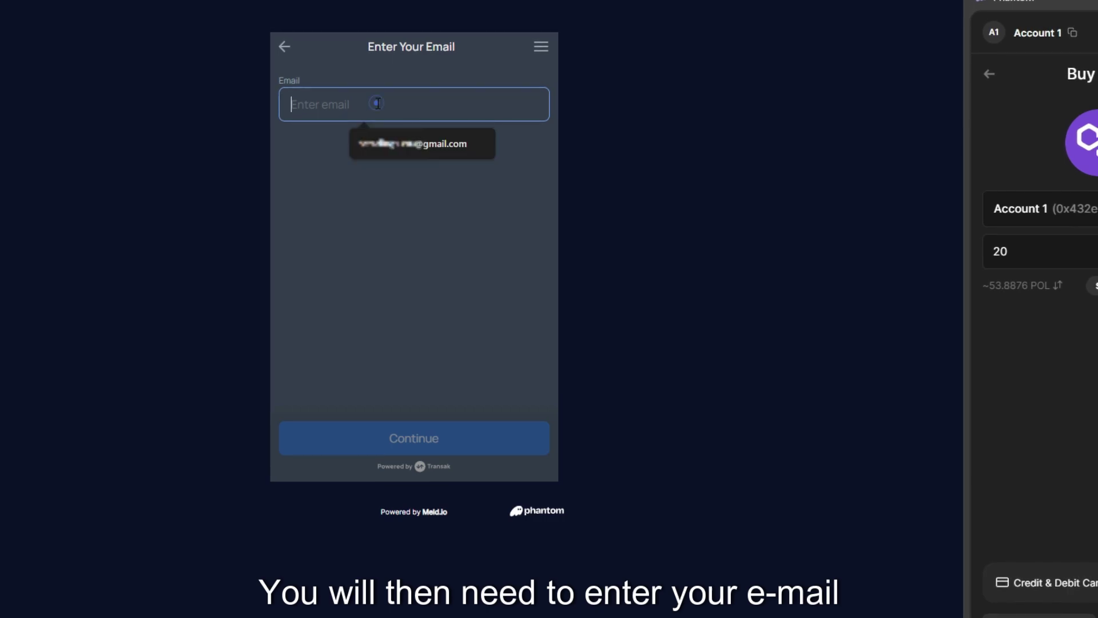
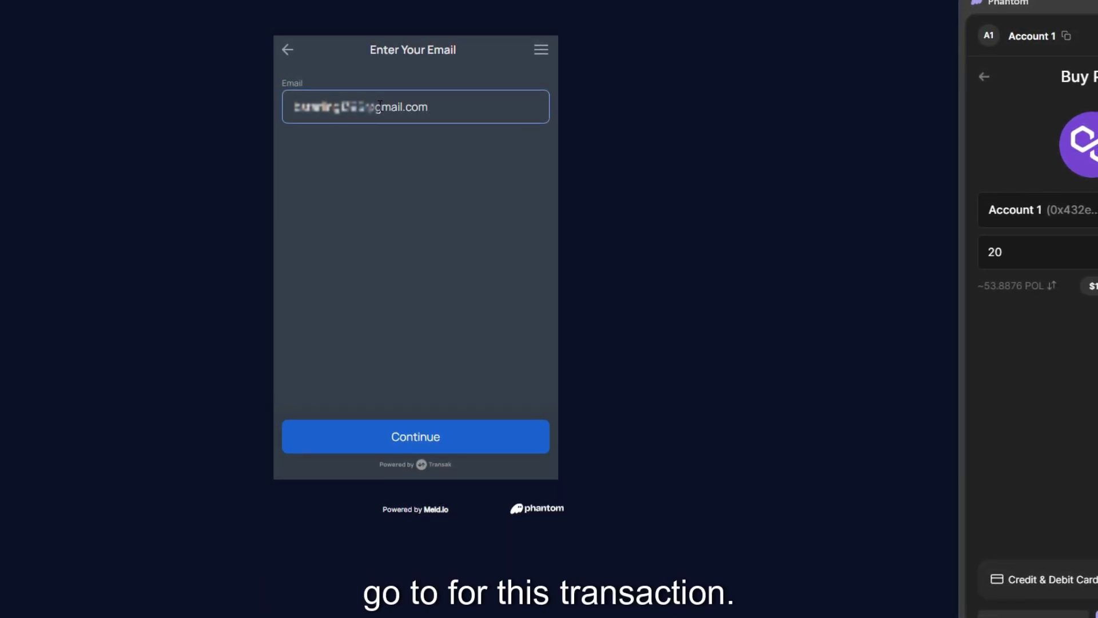
left_click(426, 375)
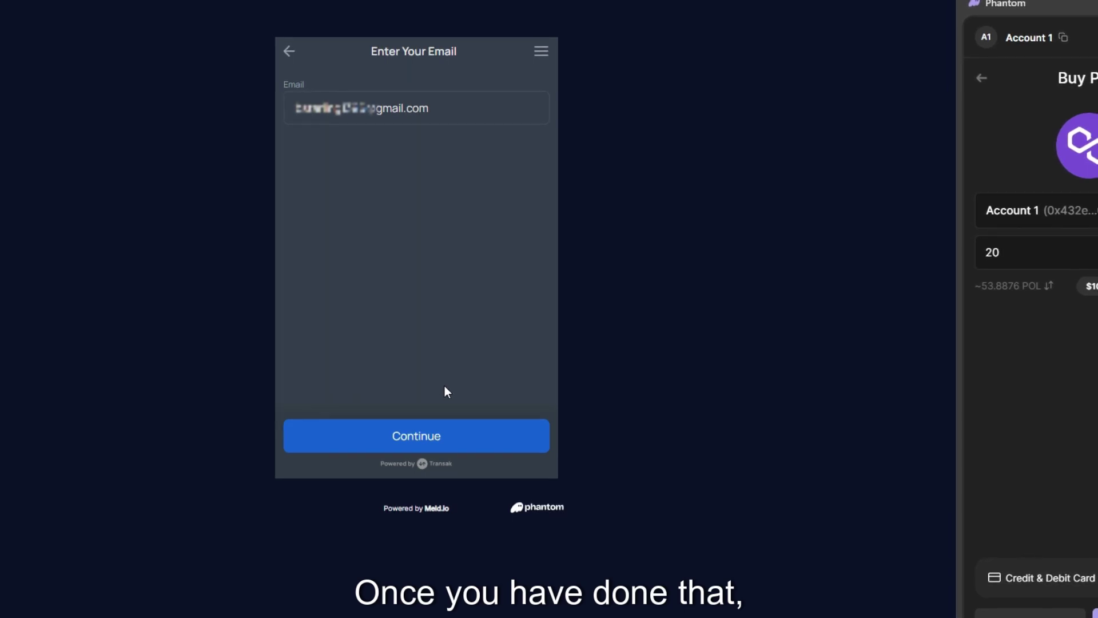
left_click(473, 438)
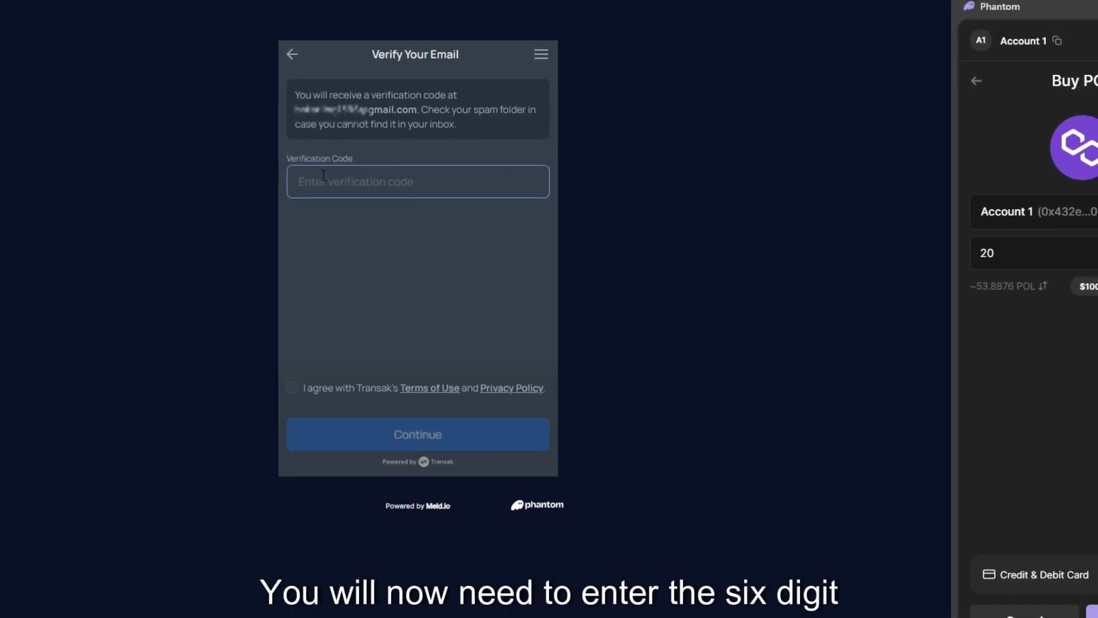
Enter the emailed six-digit verification code and accept the Terms of Use and Privacy Policy
left_click(323, 175)
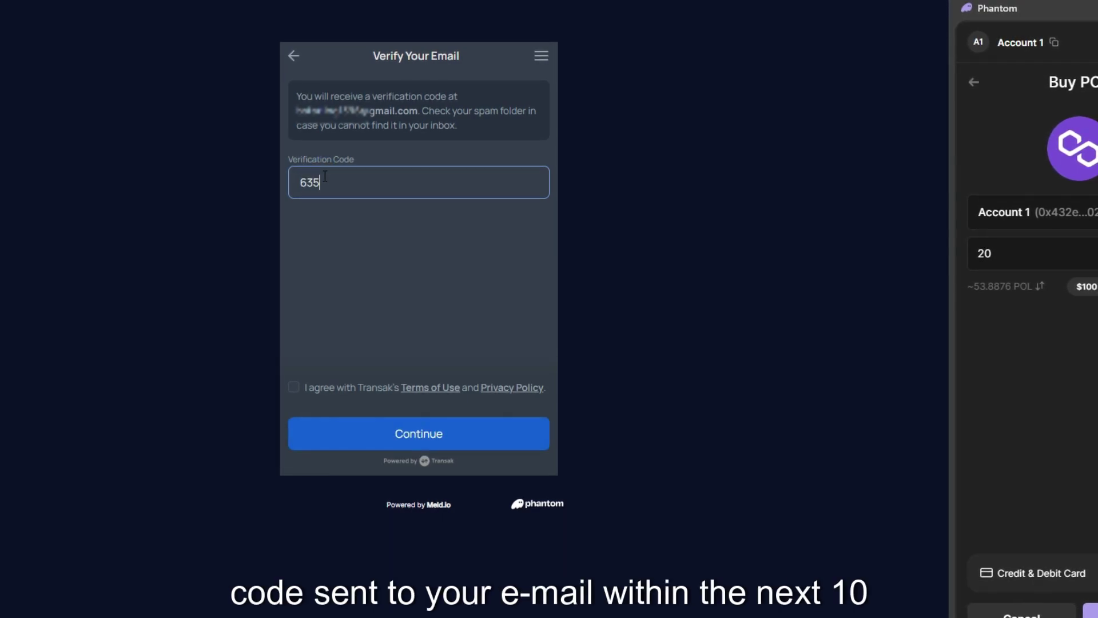
left_click(295, 386)
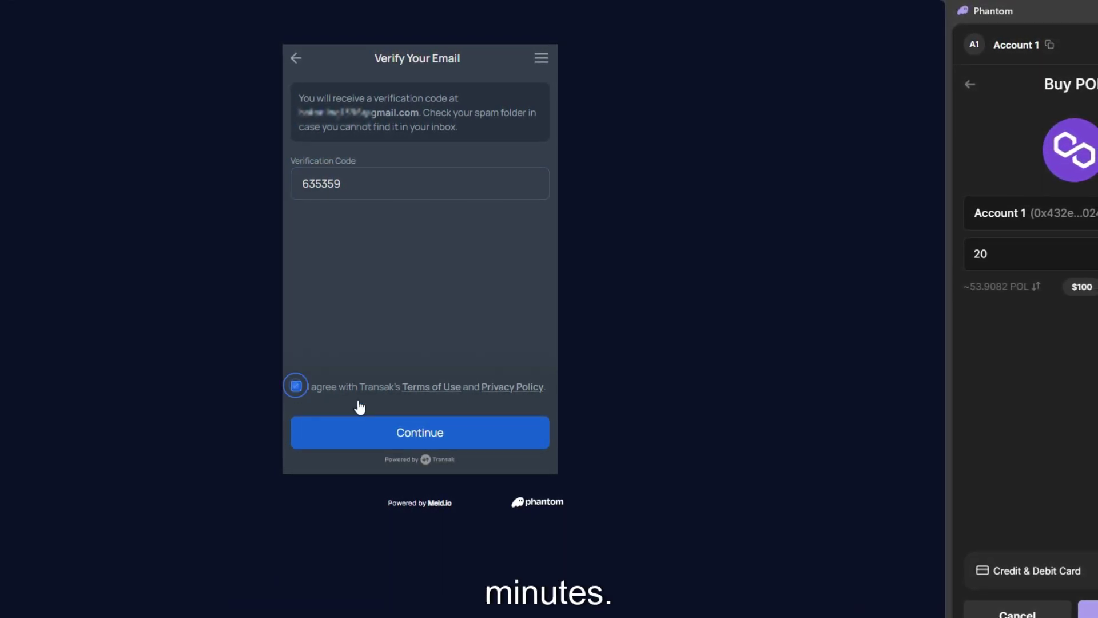
Submit the verification code, then complete the Transak Personal Details and Address forms
left_click(408, 440)
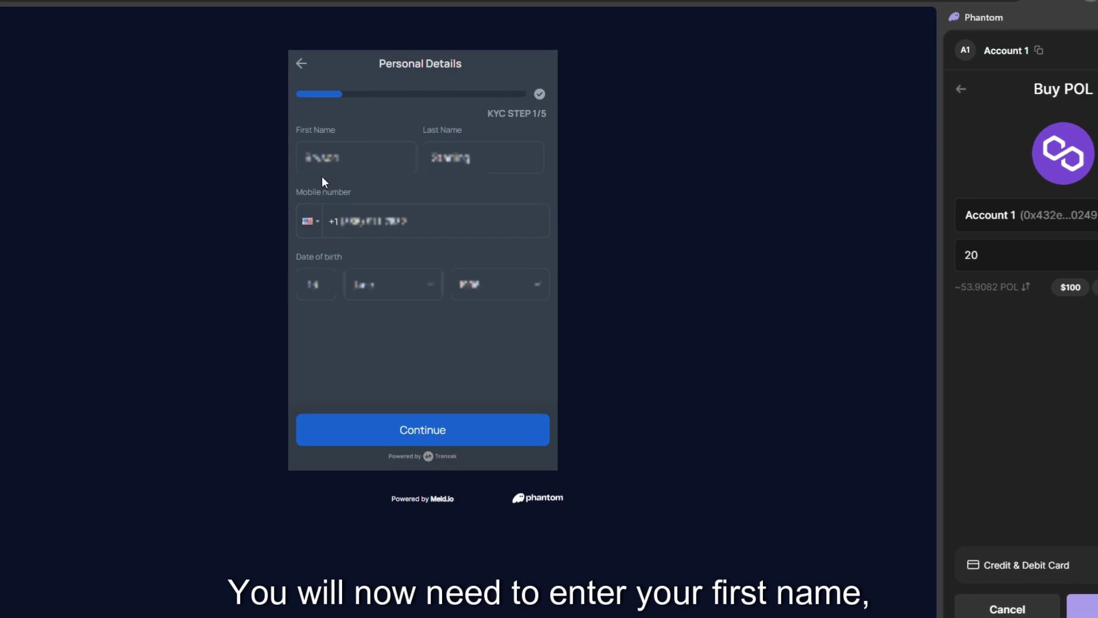
left_click(458, 171)
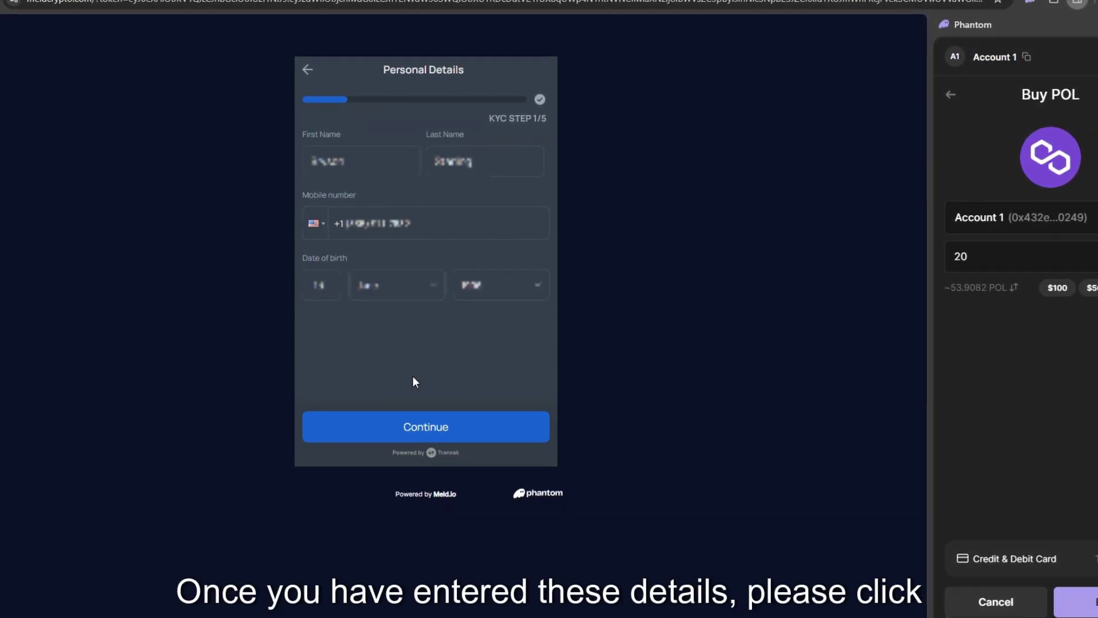
left_click(428, 430)
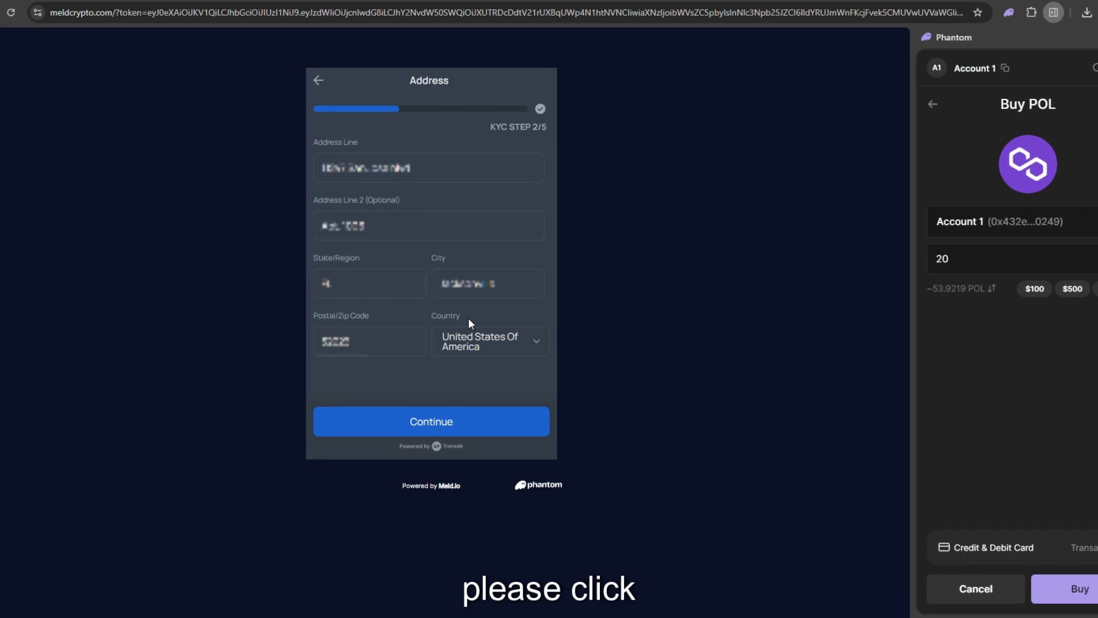
left_click(460, 428)
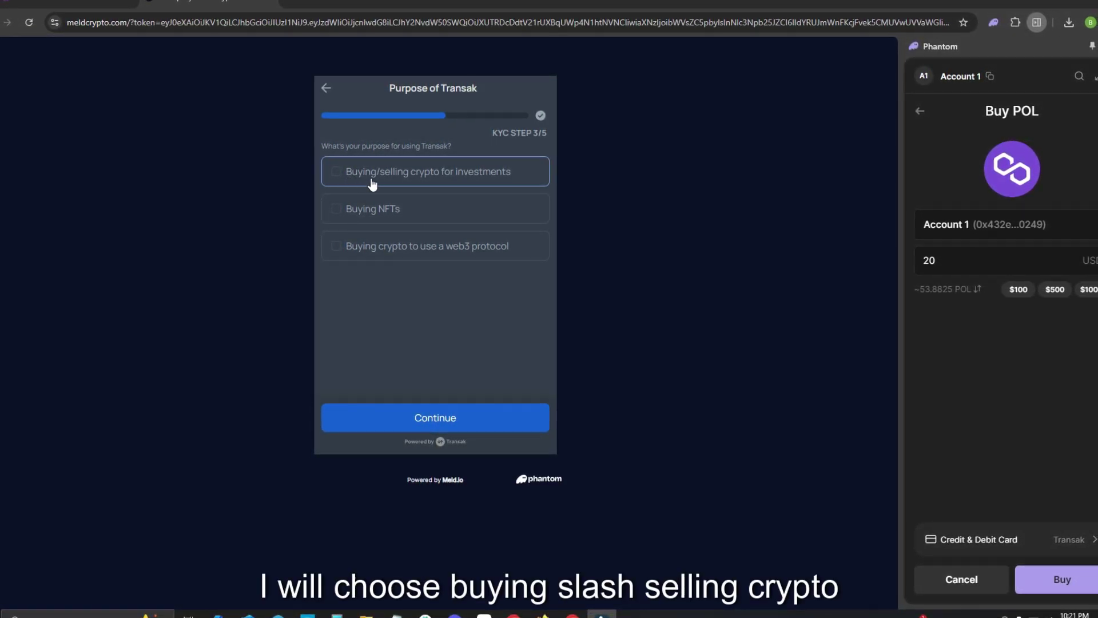
Choose Buying/selling crypto for investments as the purpose and submit the Social Security Number
left_click(462, 184)
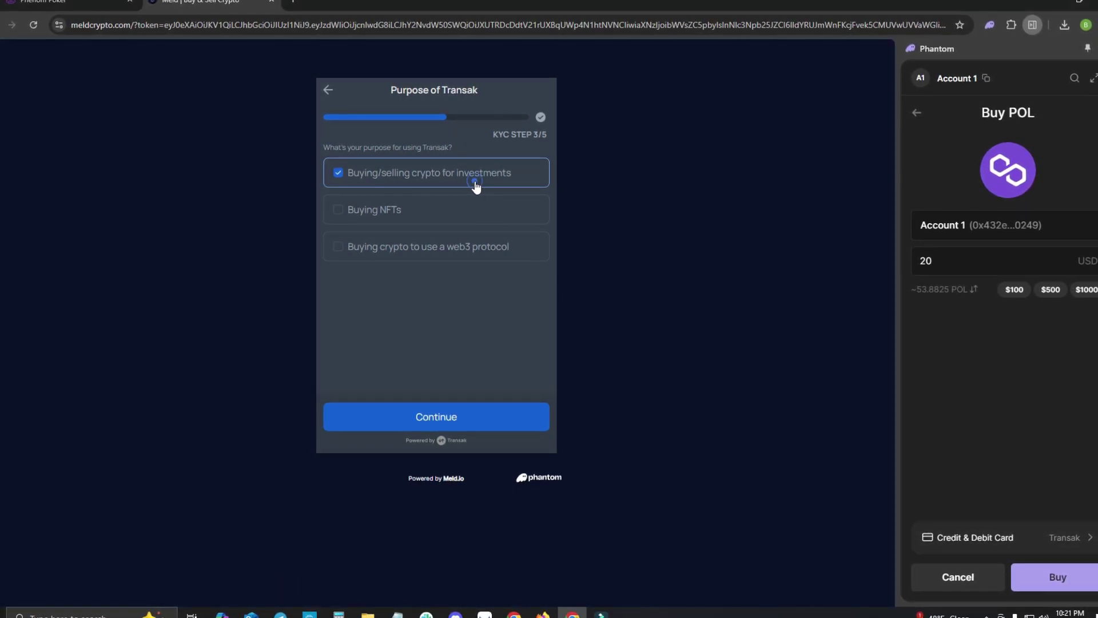
left_click(482, 419)
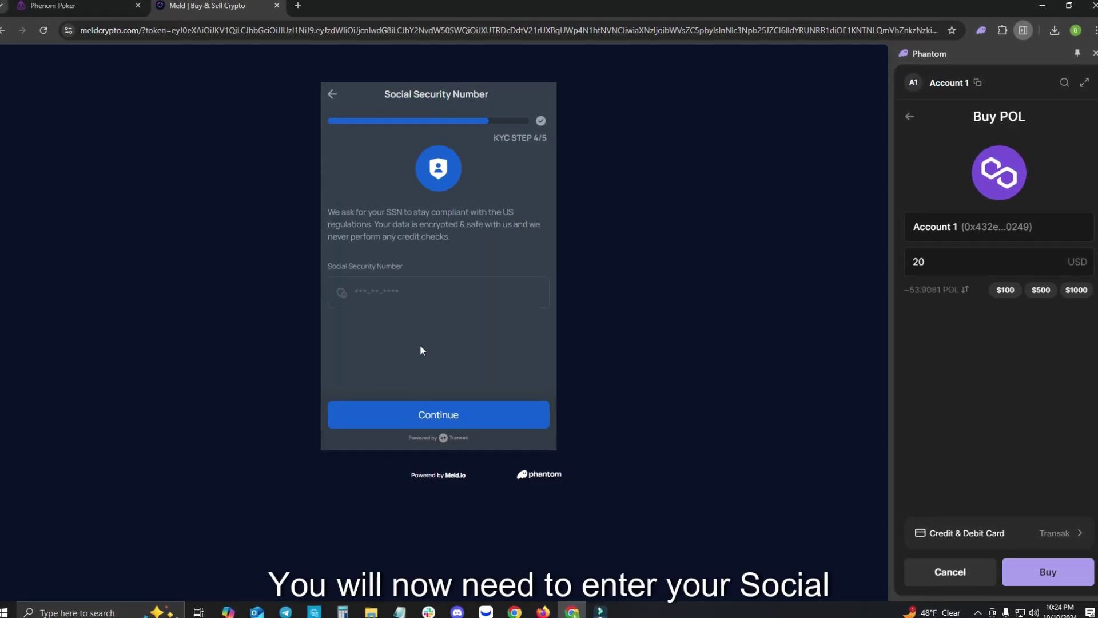
left_click(437, 291)
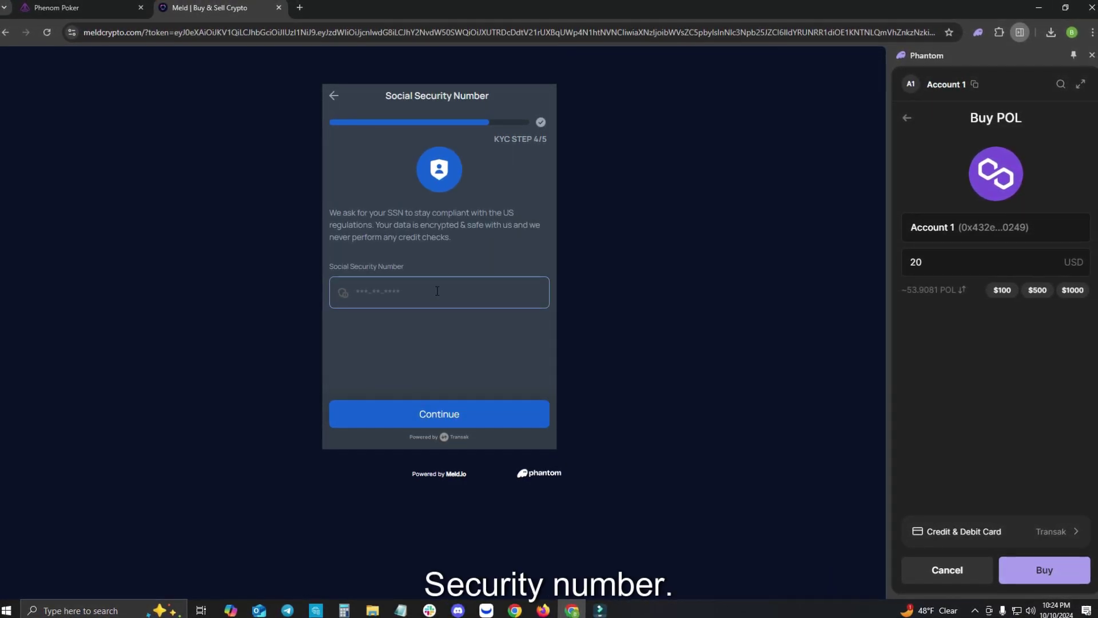
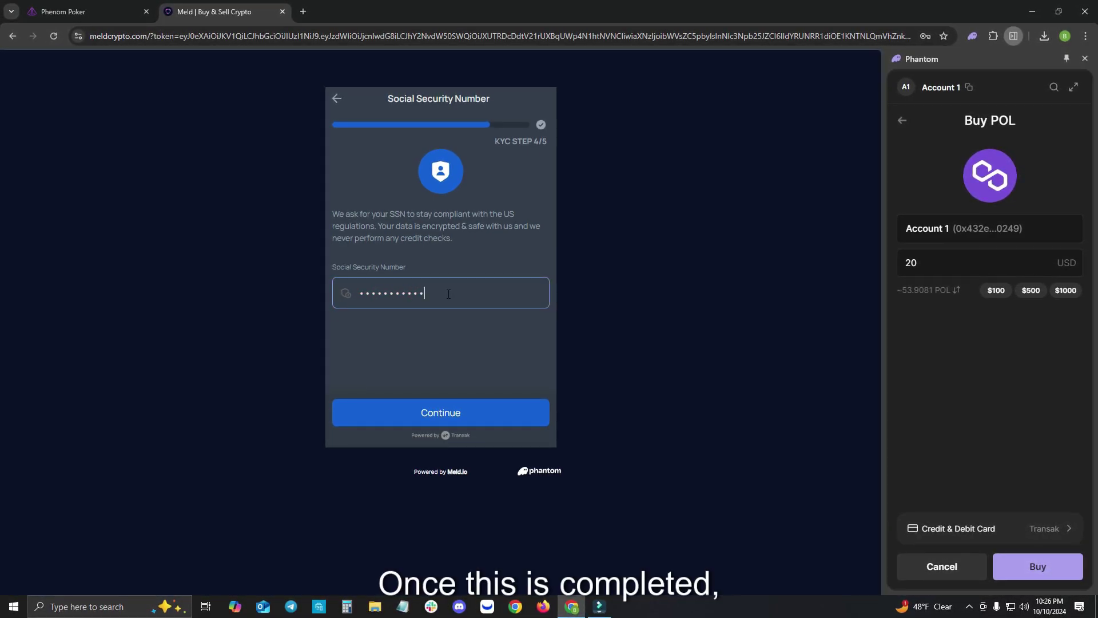
left_click(498, 419)
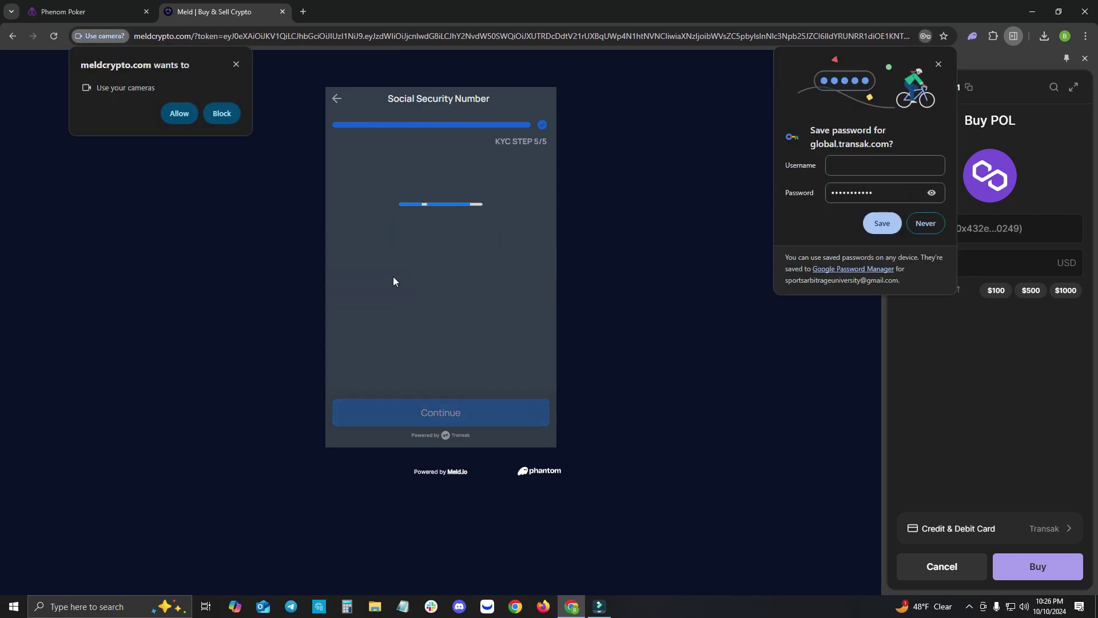
Allow the camera, then upload a United States of America driver's license through a phone secure link
left_click(172, 114)
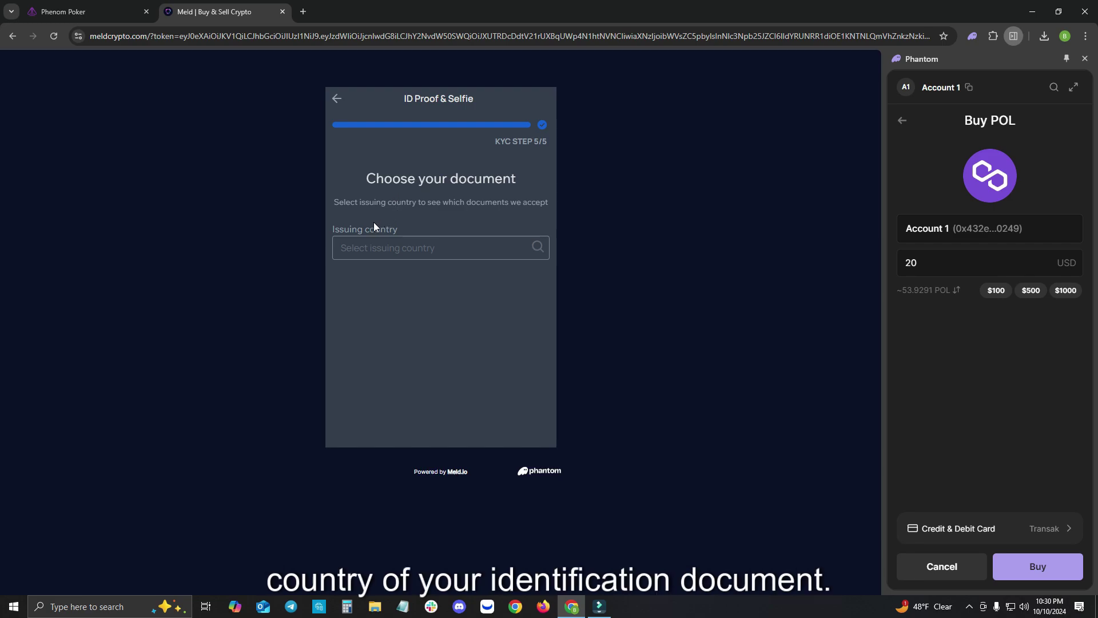
left_click(371, 246)
scroll(392, 350, "down", 5)
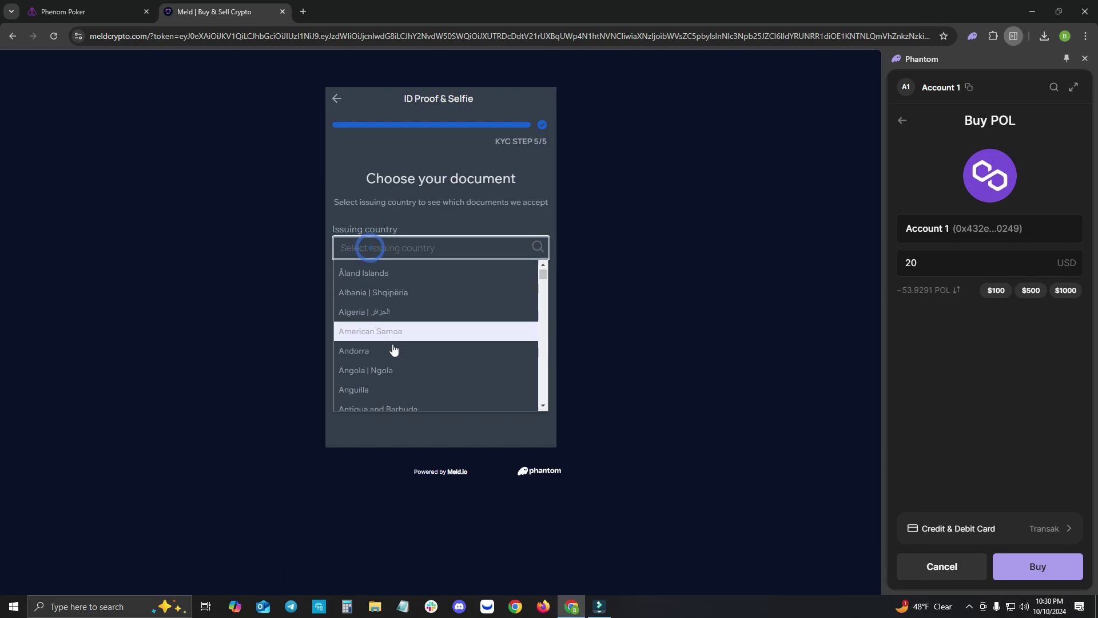
scroll(391, 350, "down", 3)
type("un")
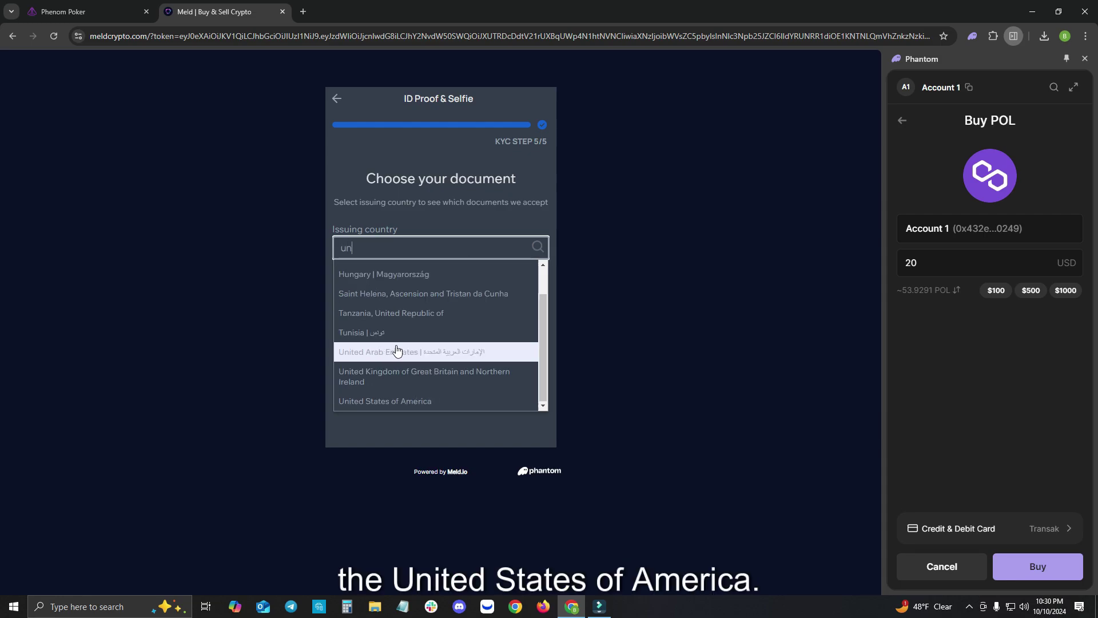
scroll(397, 350, "down", 2)
left_click(412, 351)
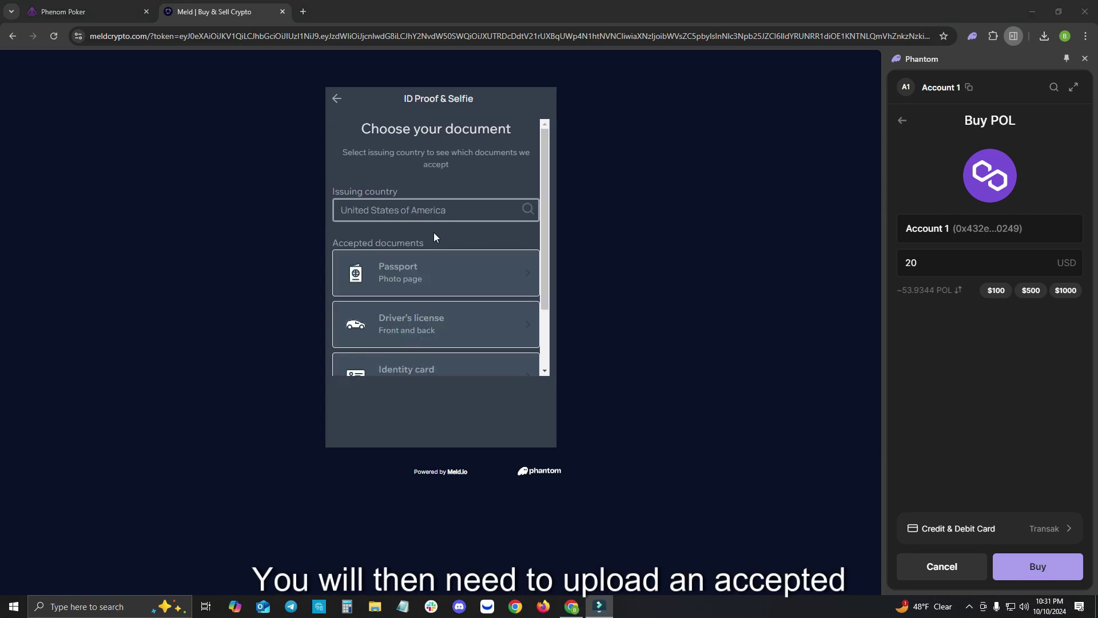
scroll(418, 240, "down", 2)
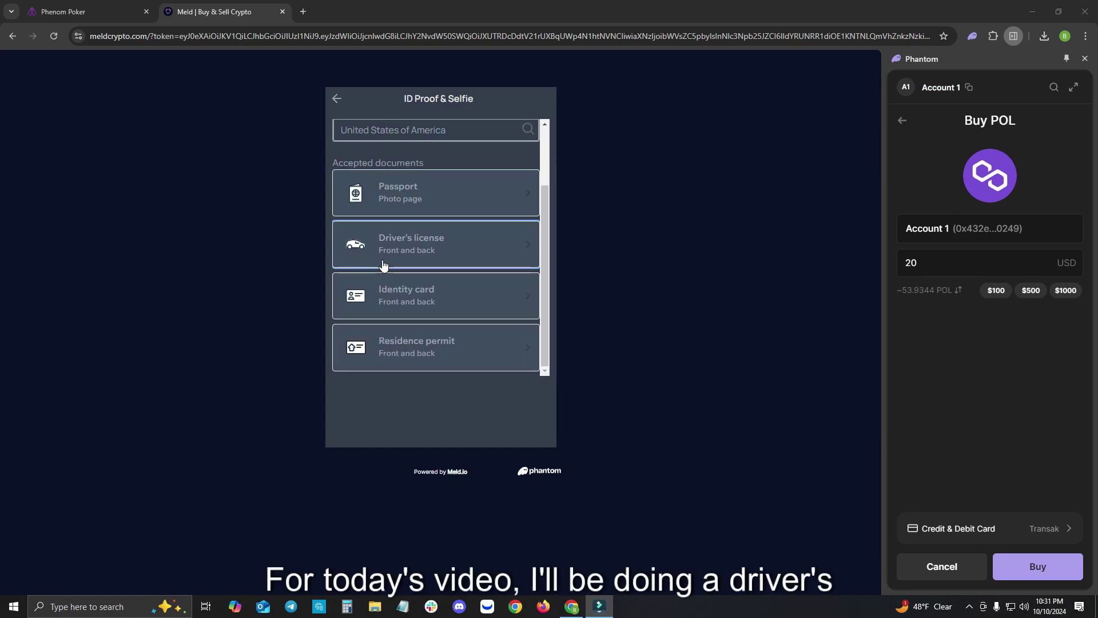
left_click(455, 263)
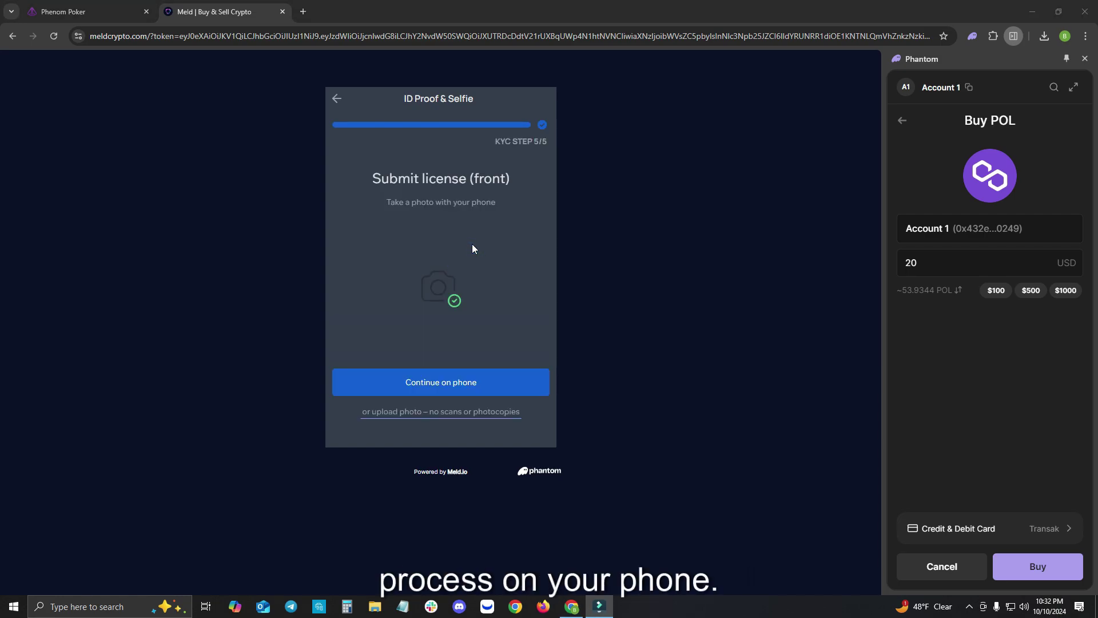
left_click(498, 387)
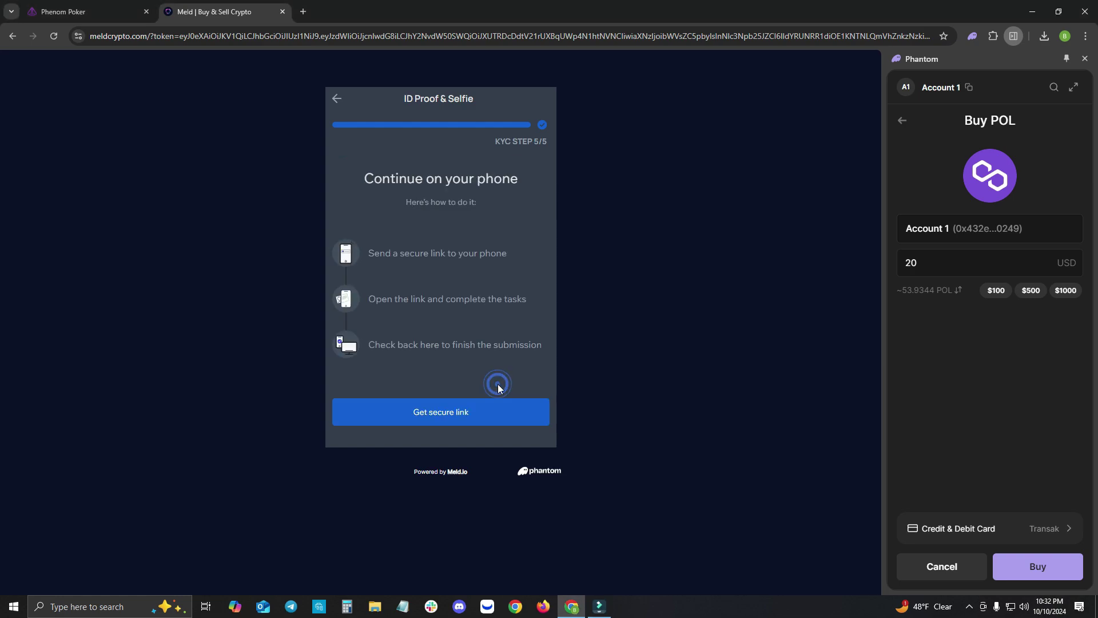
left_click(479, 416)
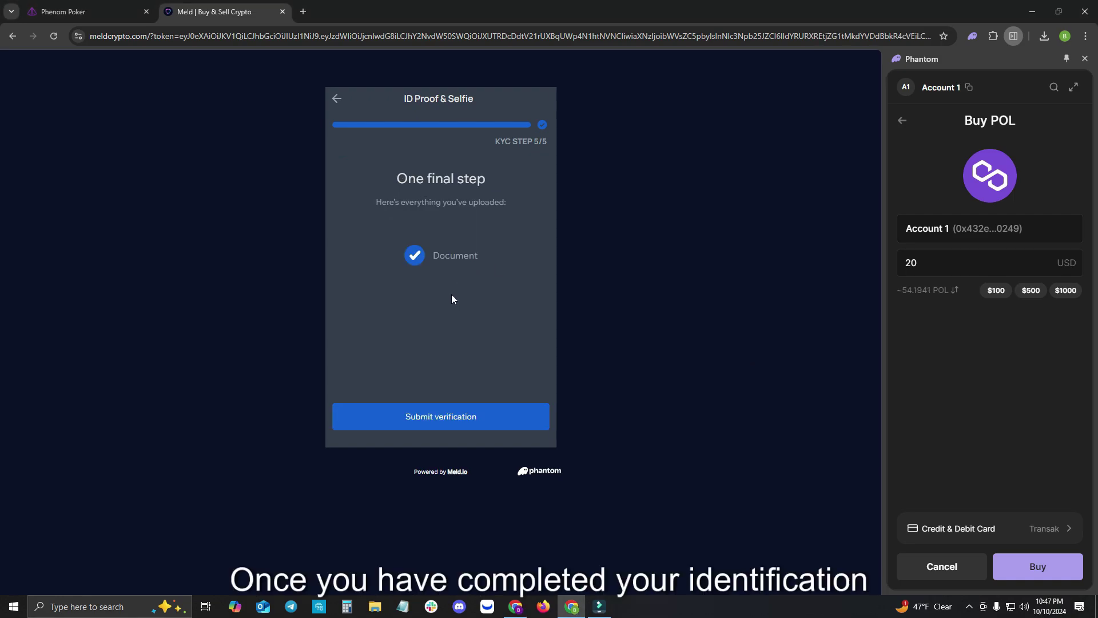
Submit the identity verification, place the order, and confirm the billing address
left_click(435, 423)
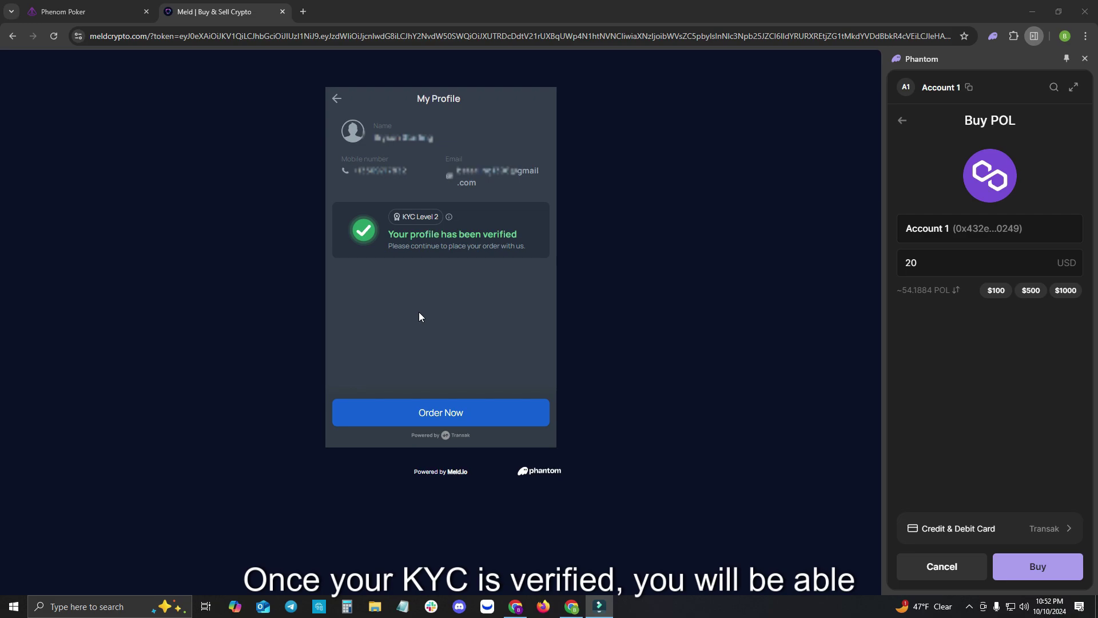
left_click(453, 420)
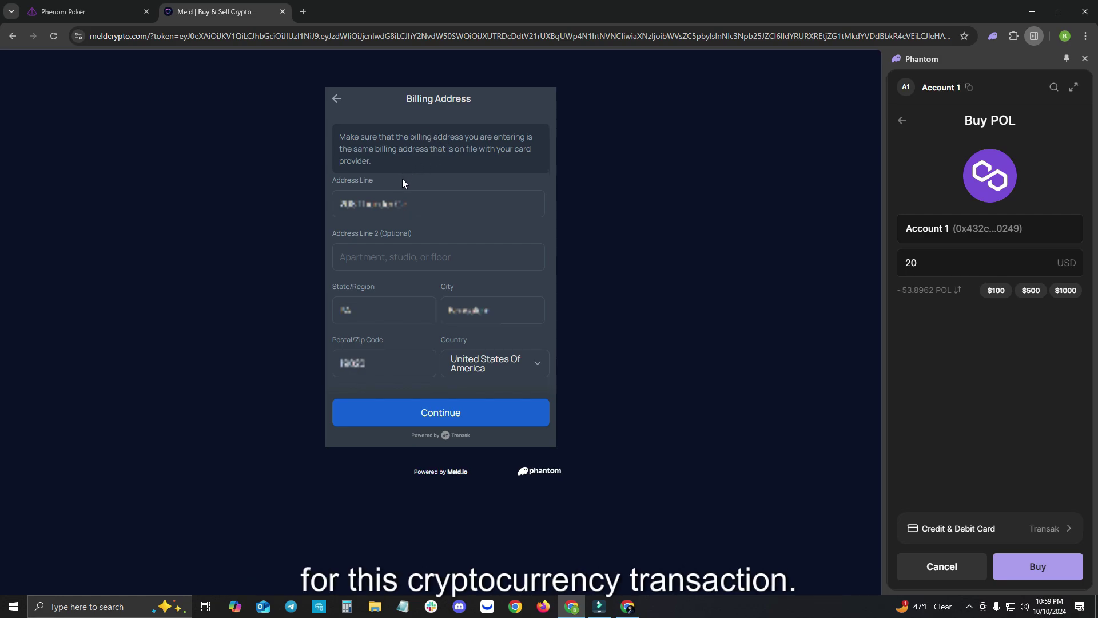
left_click(474, 417)
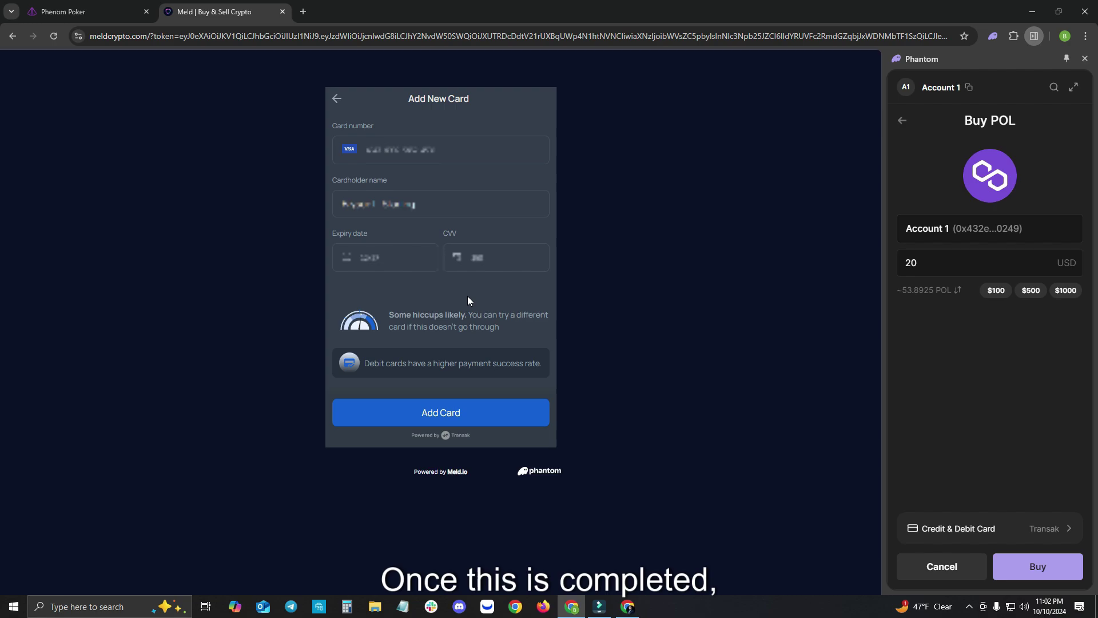
Save the new card, accept the Zero Hash terms, and confirm the 20 USD order for 49.5 MATIC
left_click(466, 414)
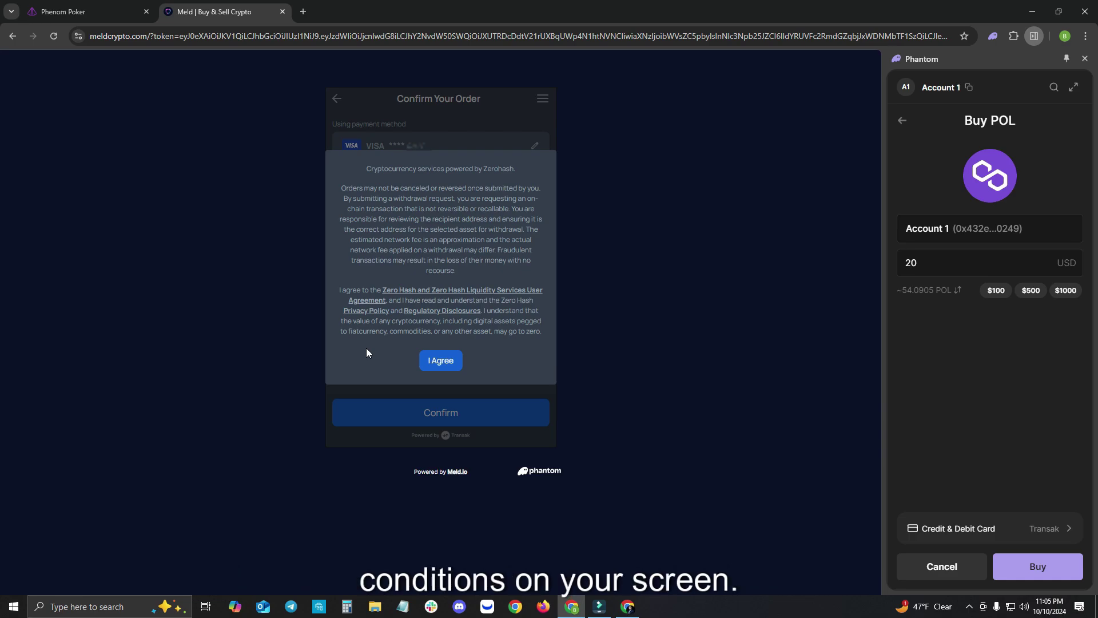
left_click(440, 361)
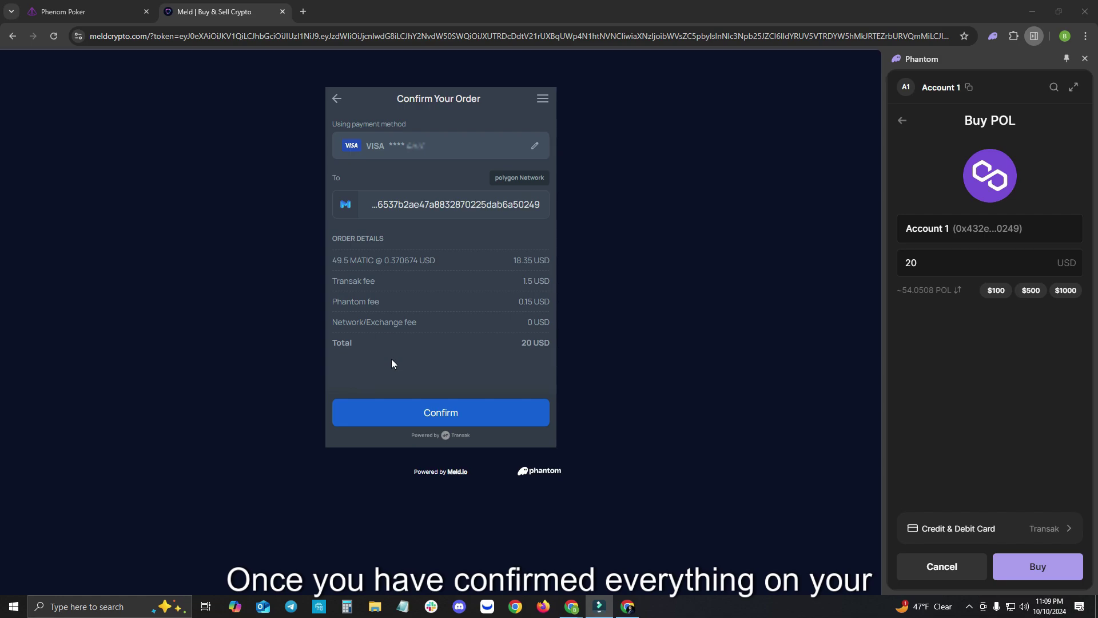
left_click(472, 422)
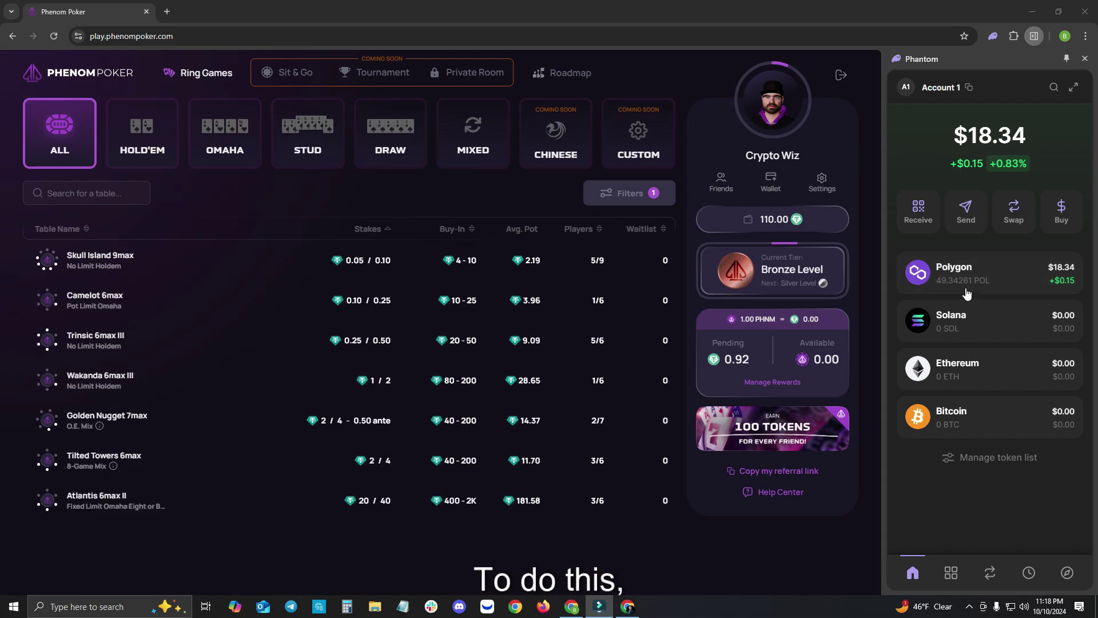
Start a Phantom swap with POL as the pay token and Tether USD on Polygon to receive
left_click(1014, 235)
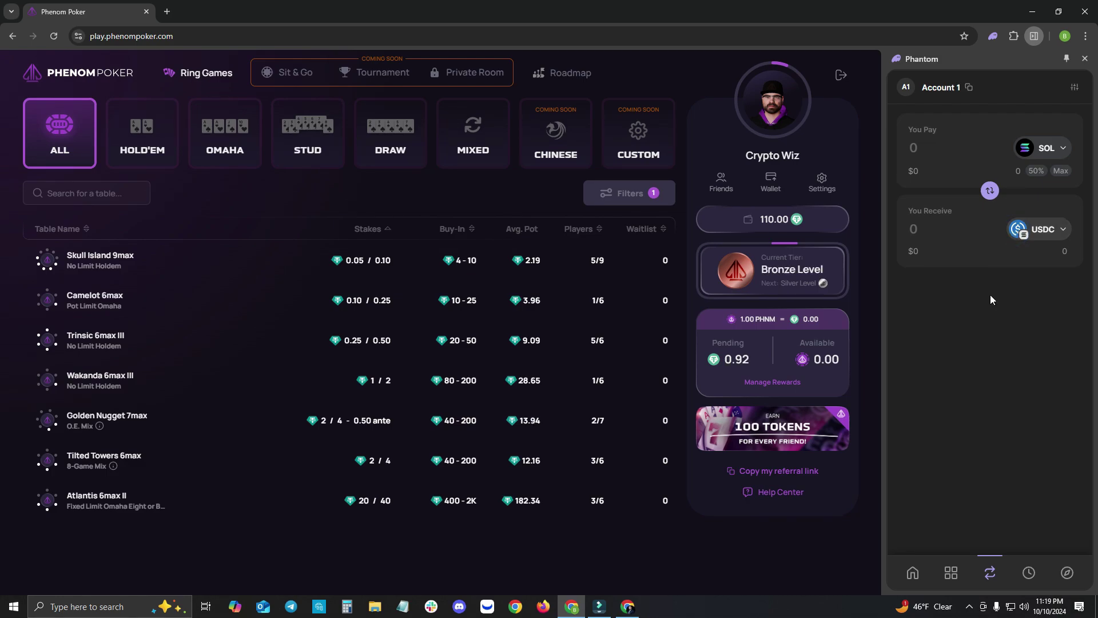
left_click(1042, 152)
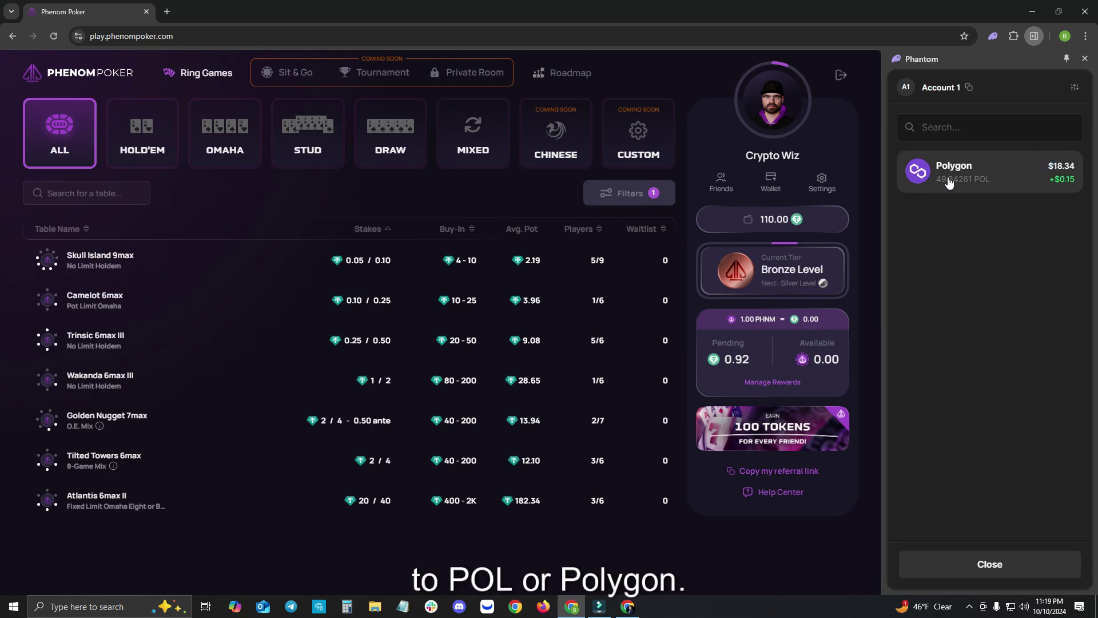
left_click(969, 184)
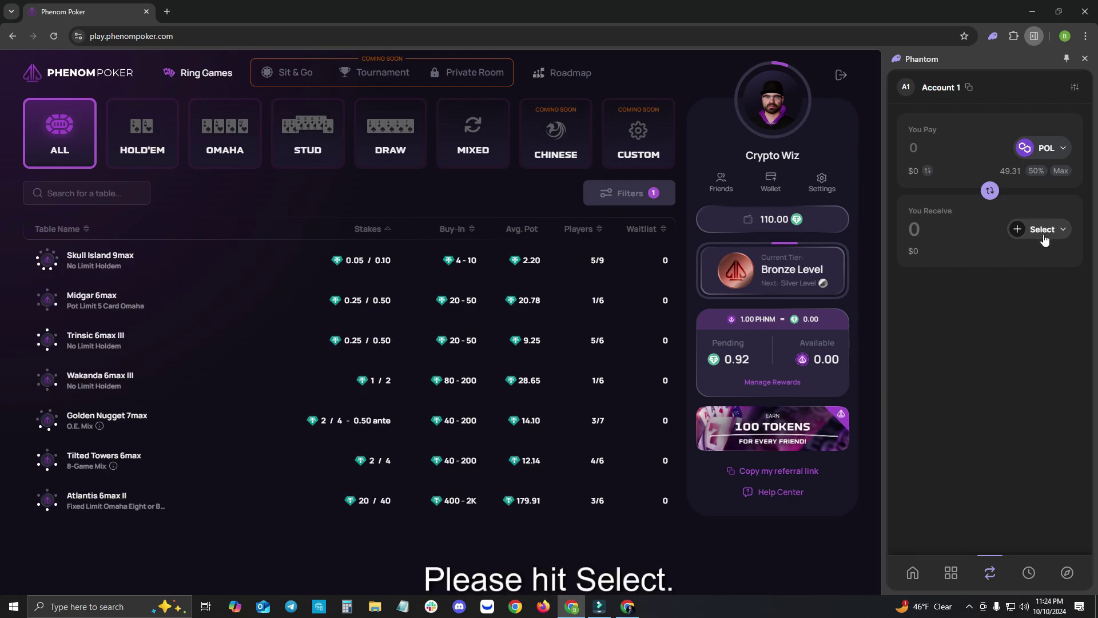
left_click(1042, 230)
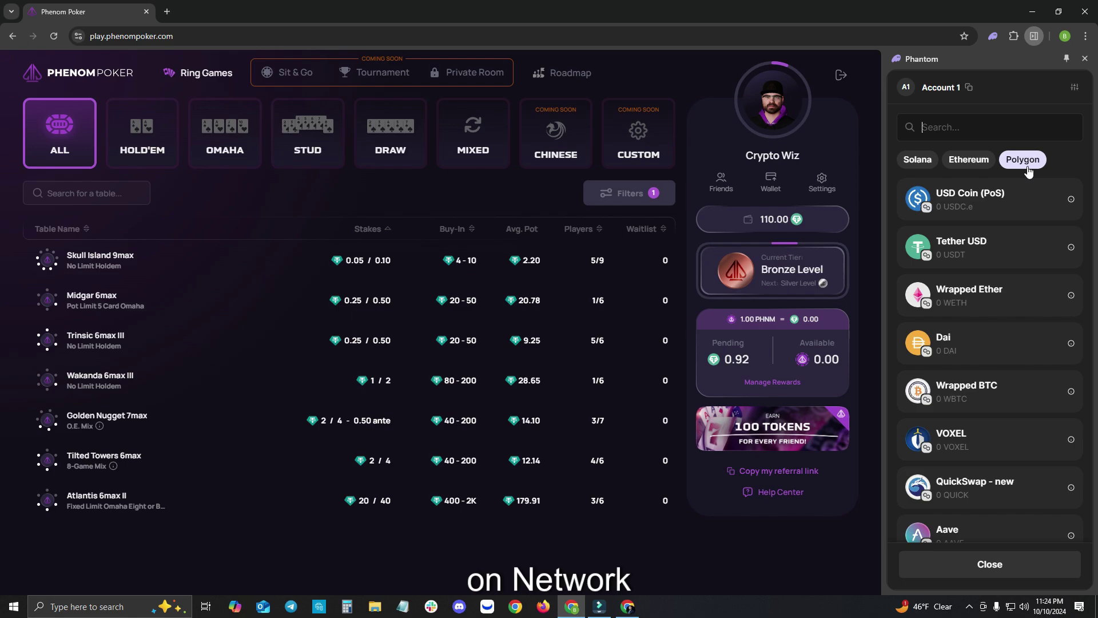
left_click(977, 254)
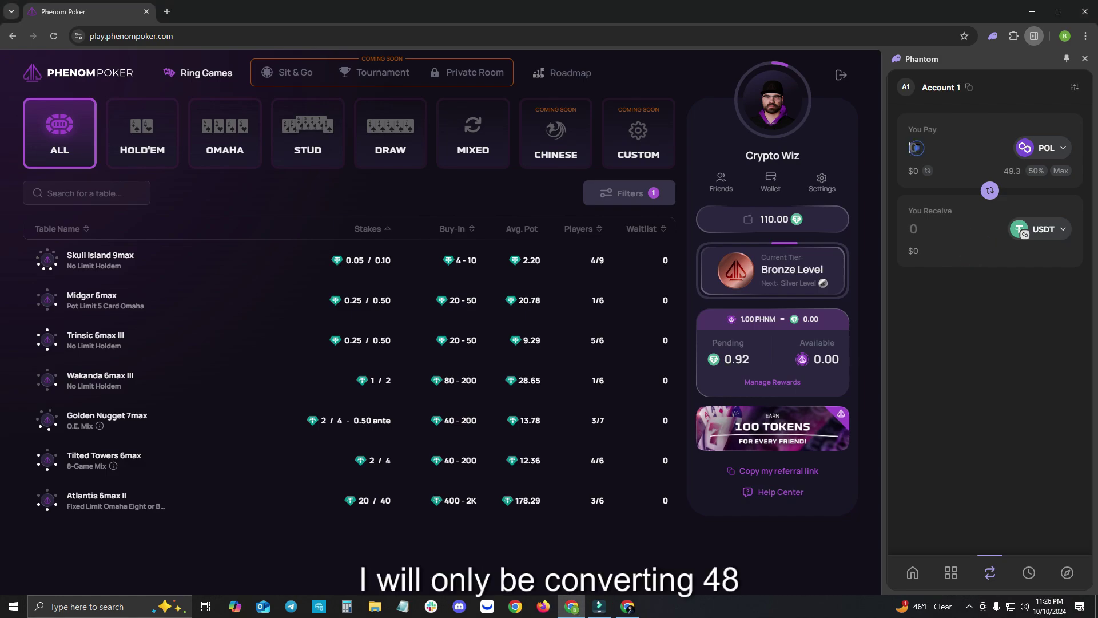
Swap 48 POL for 17.64526 USDT by entering 48, reviewing the order and confirming
left_click(917, 148)
type("48")
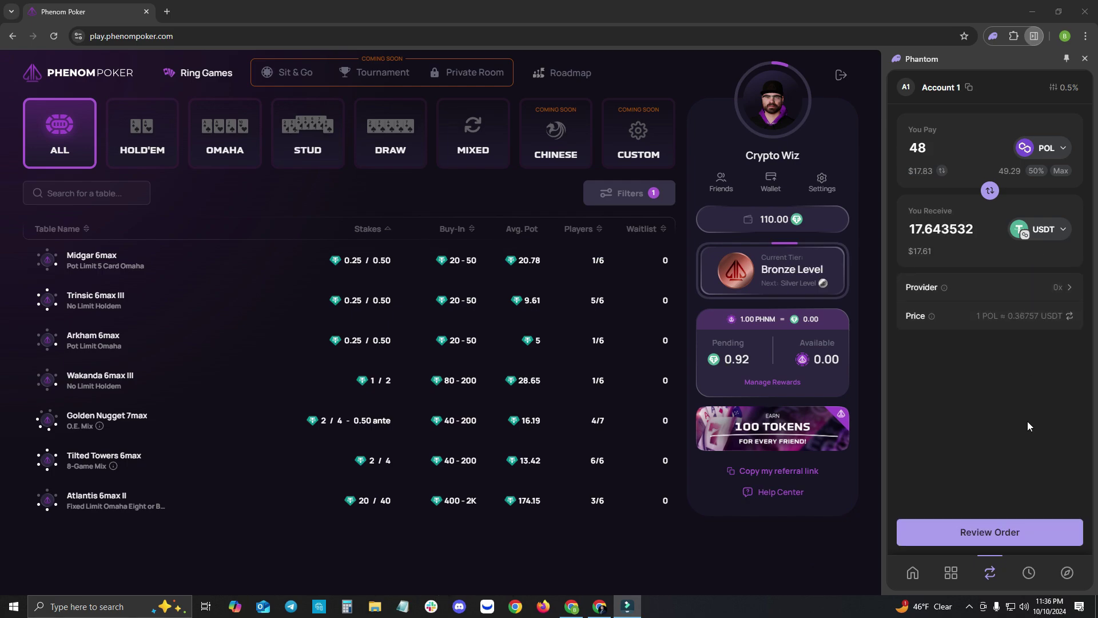
left_click(1028, 537)
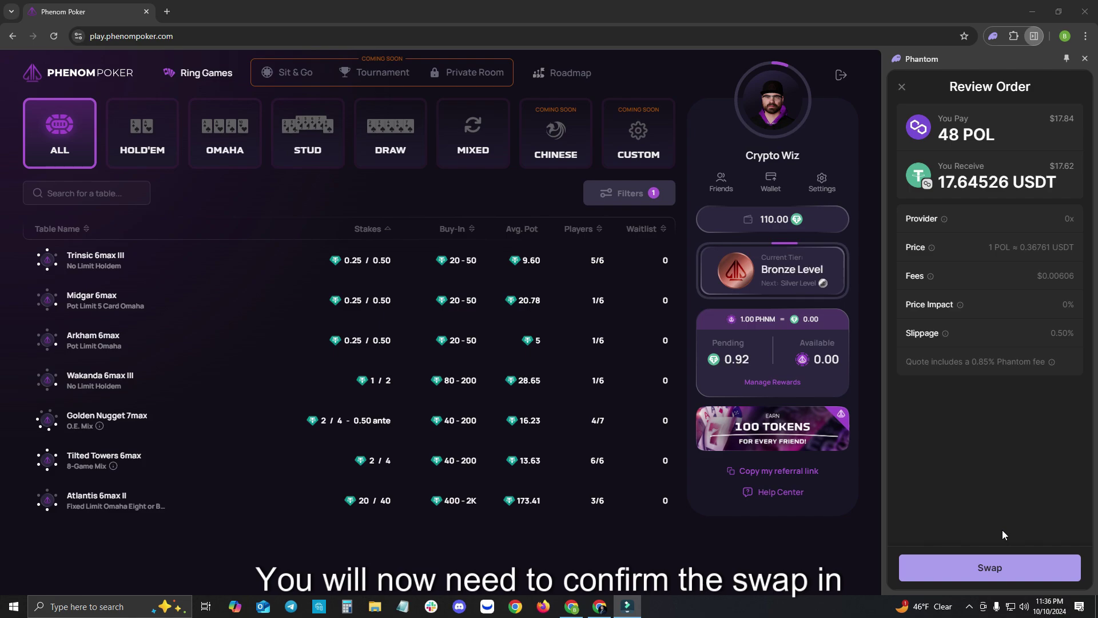
left_click(1016, 573)
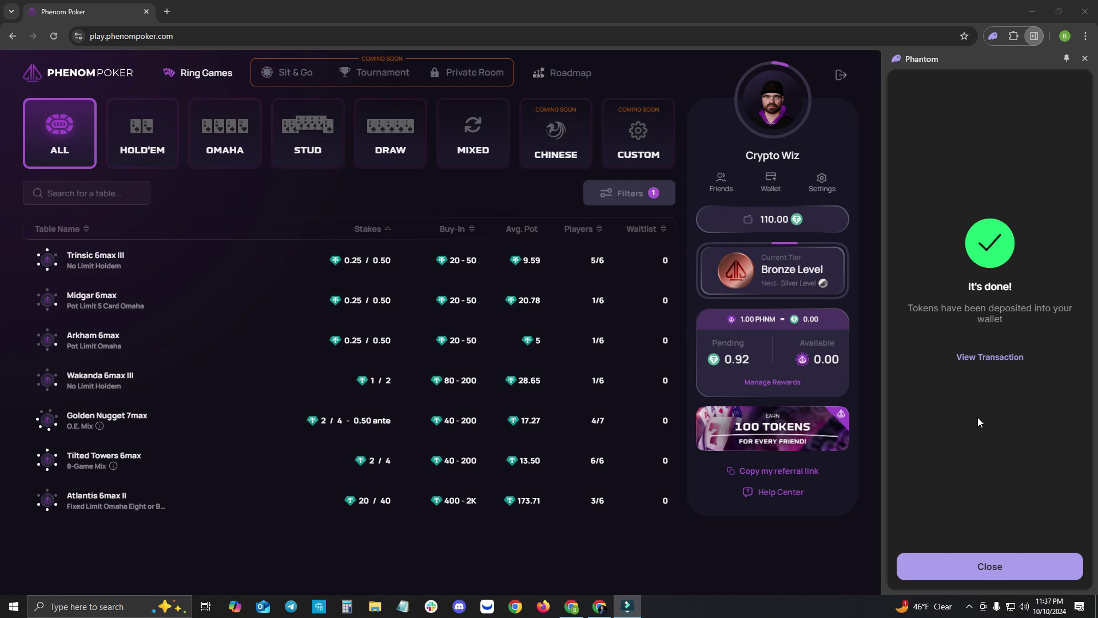
Dismiss the swap confirmation and return home to see 17.64526 USDT and 1.32637 POL
left_click(995, 565)
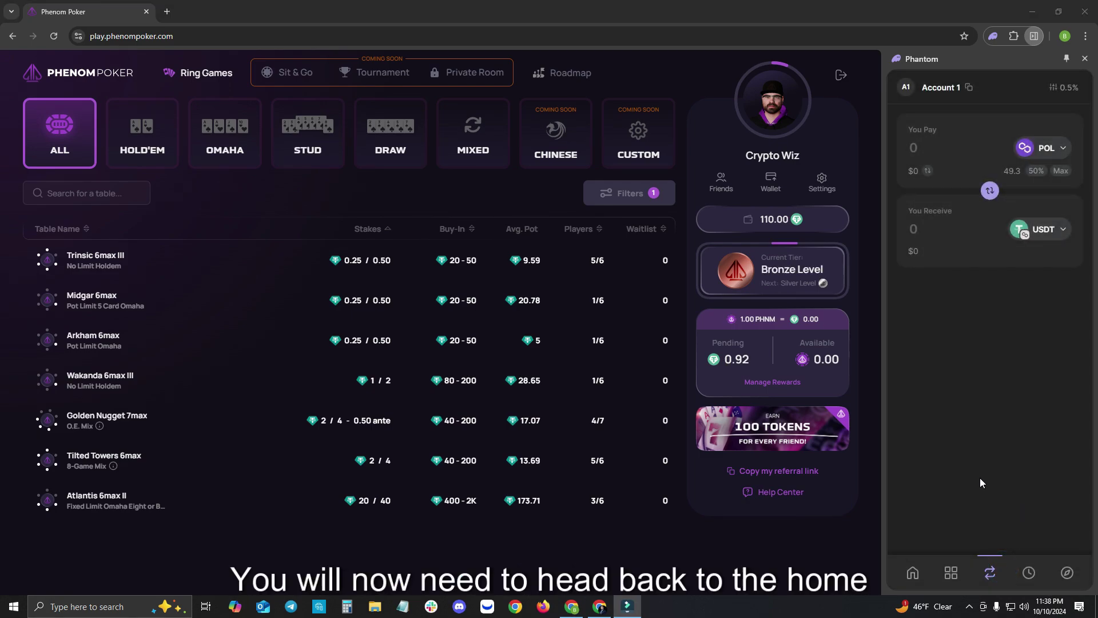
left_click(912, 577)
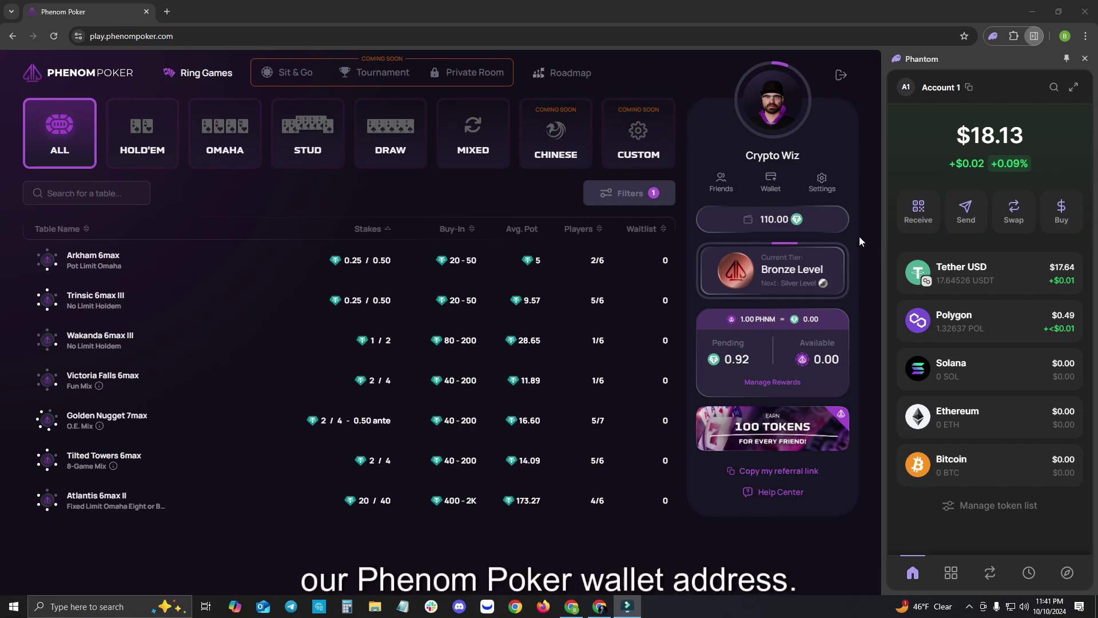
Copy the Phenom Poker Polygon deposit address and start a Tether USD send in Phantom
left_click(770, 183)
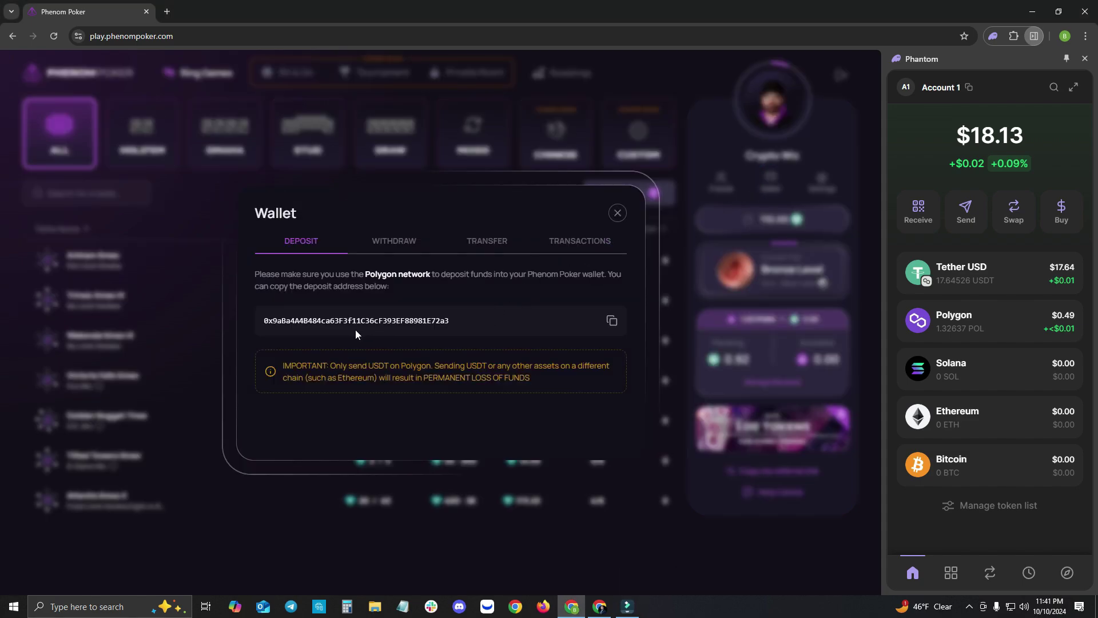
left_click(611, 320)
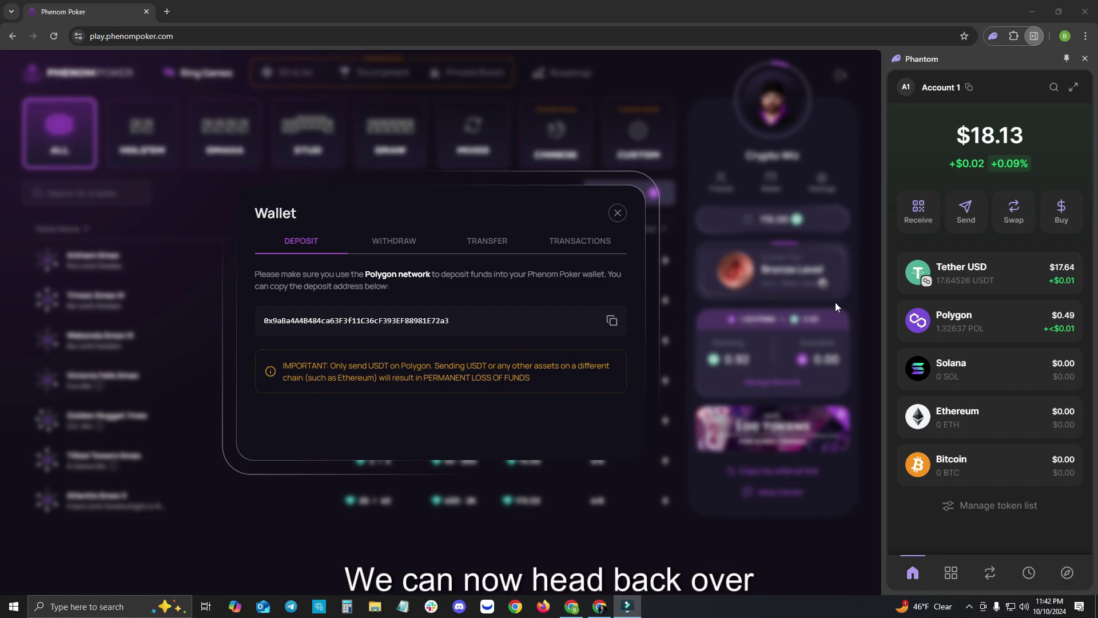
left_click(970, 284)
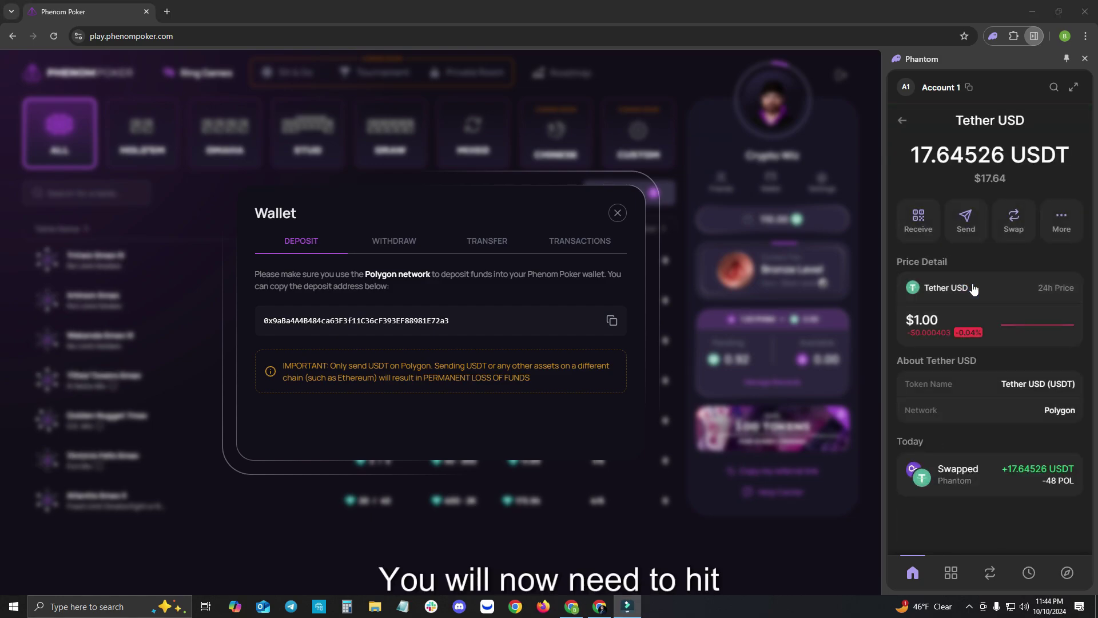
left_click(966, 236)
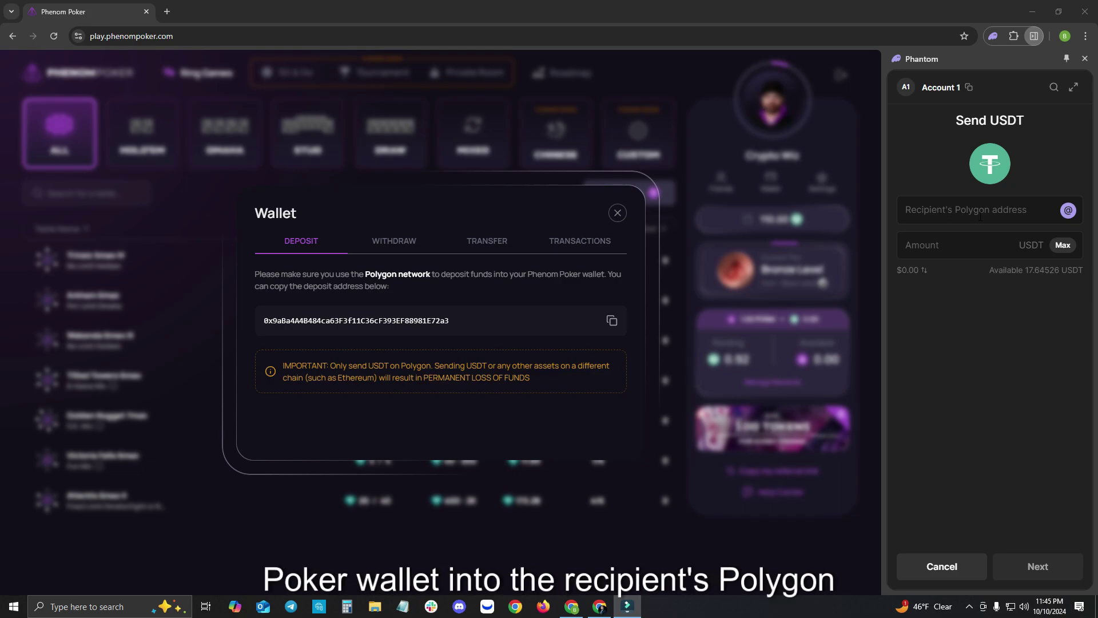
Paste the deposit address as the USDT recipient and check it
right_click(979, 216)
left_click(906, 331)
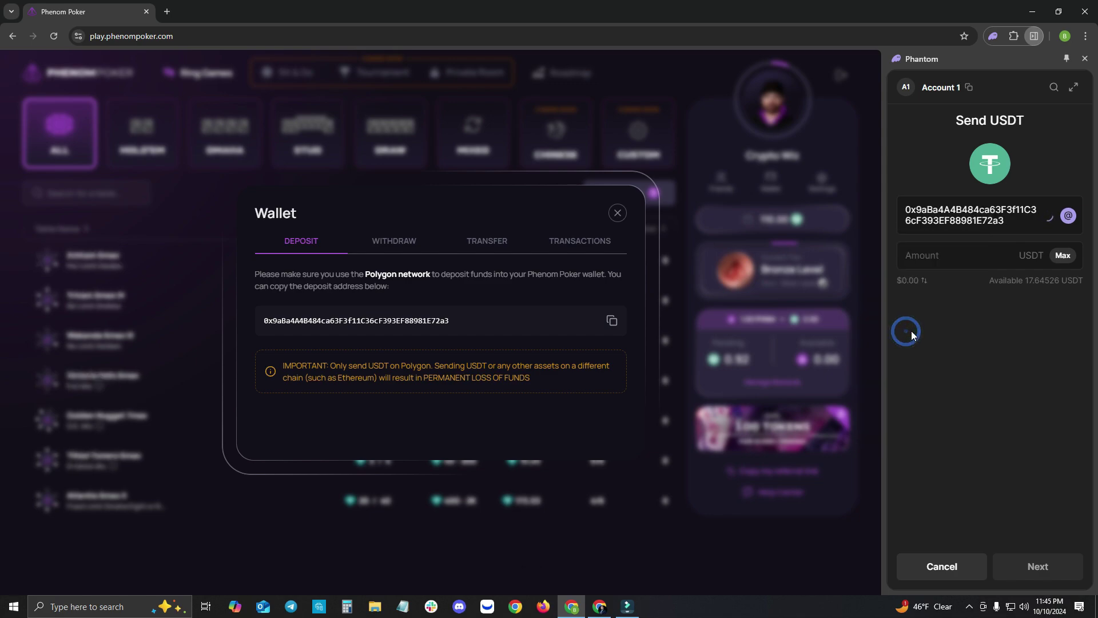
double_click(1012, 224)
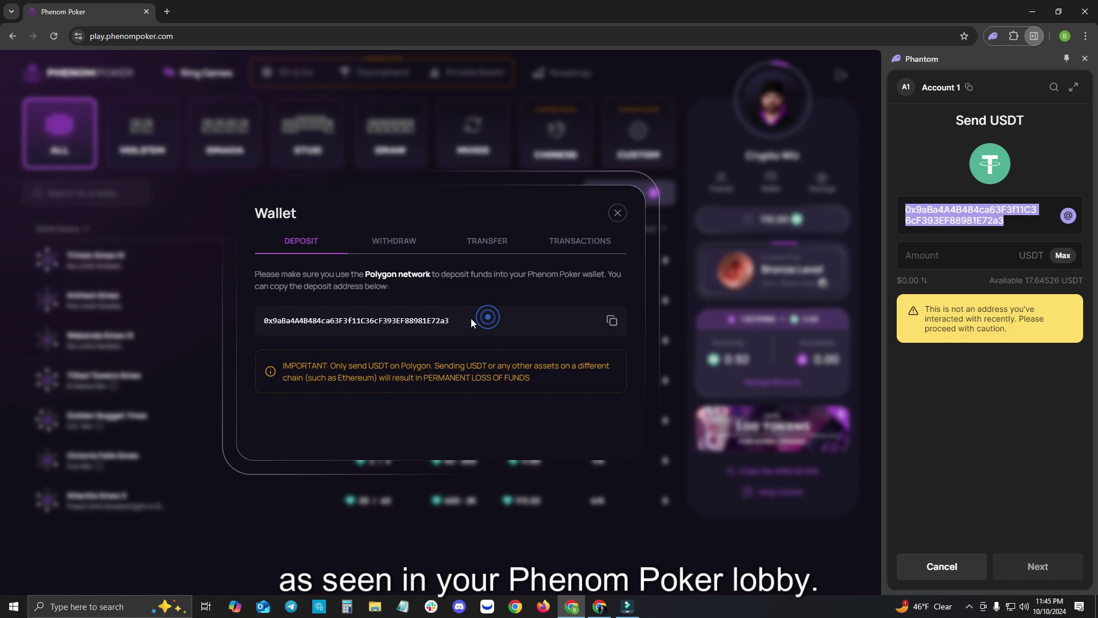
left_click(1027, 223)
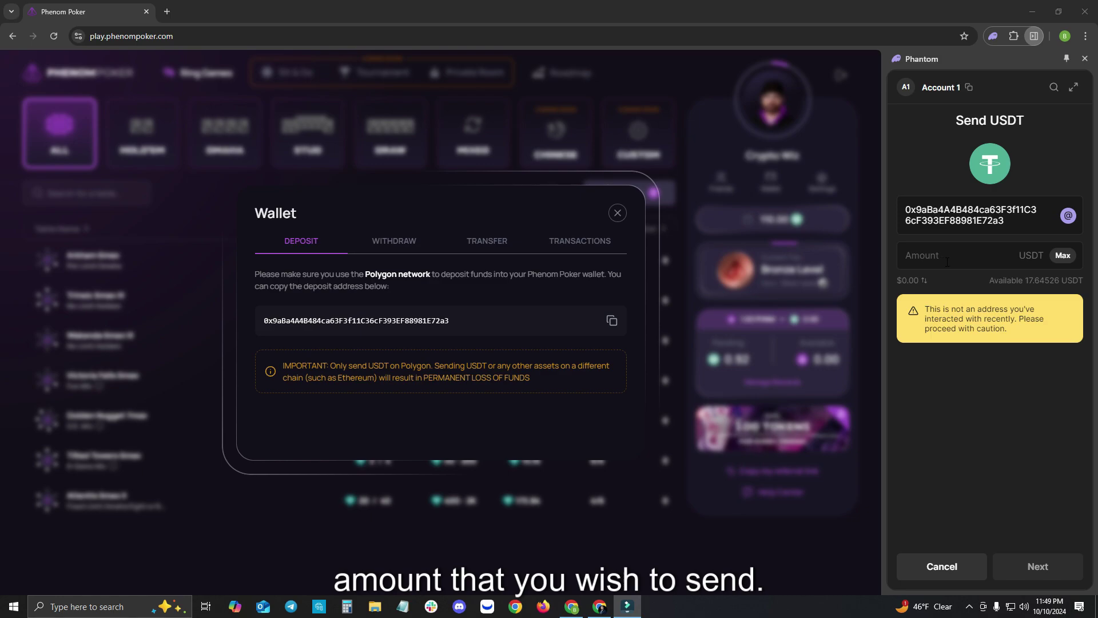
Send 1.64 USDT to the poker deposit address and confirm the lobby balance reads 111.64
left_click(957, 253)
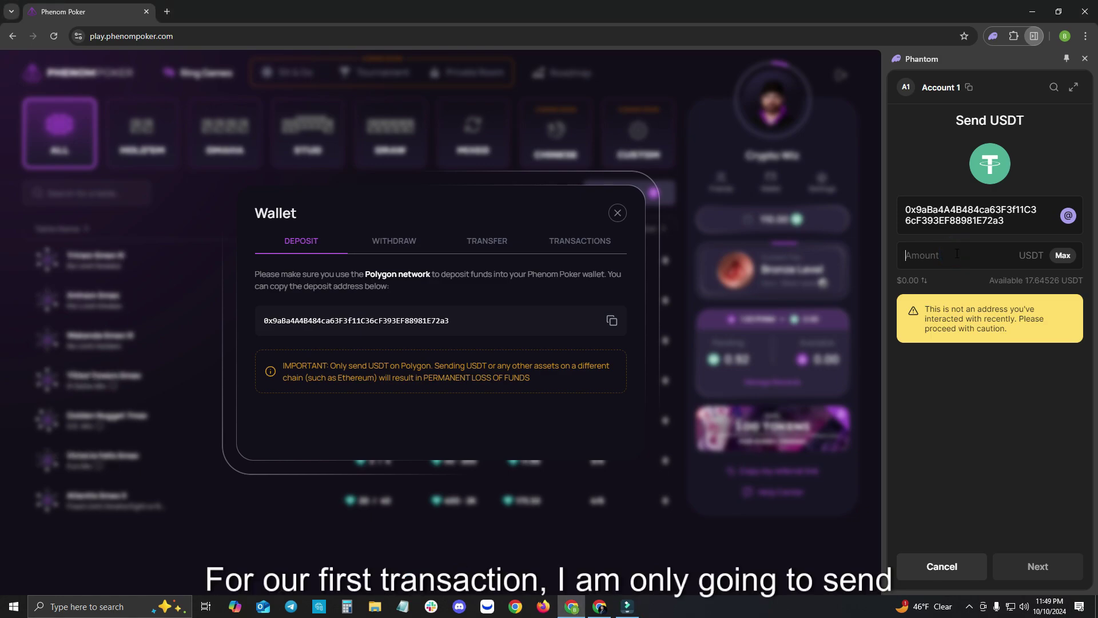
type("1.64")
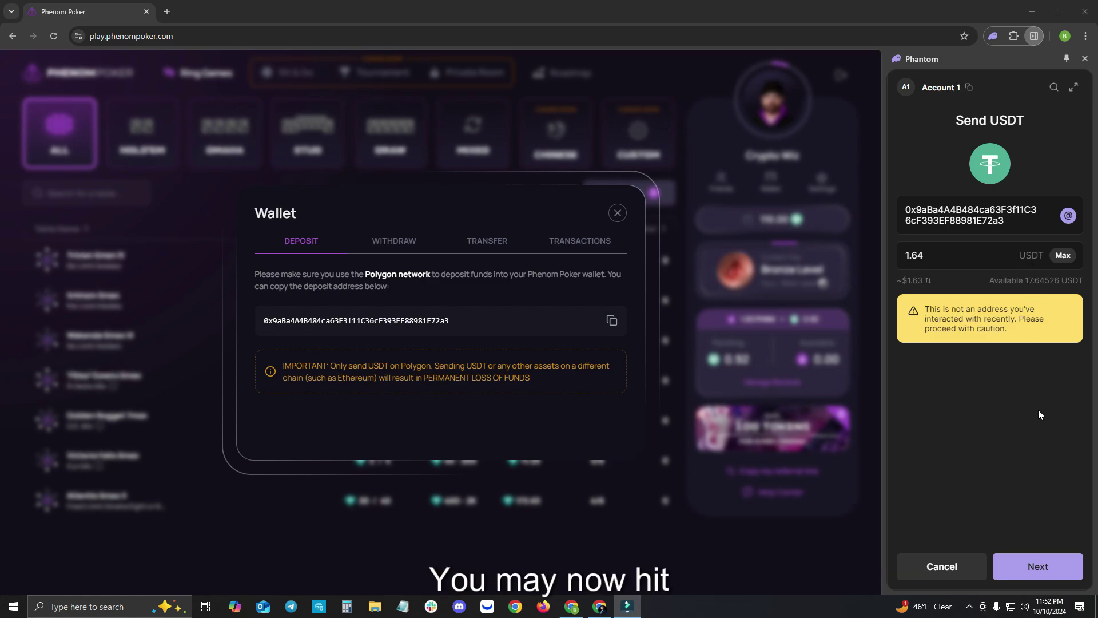
left_click(1046, 566)
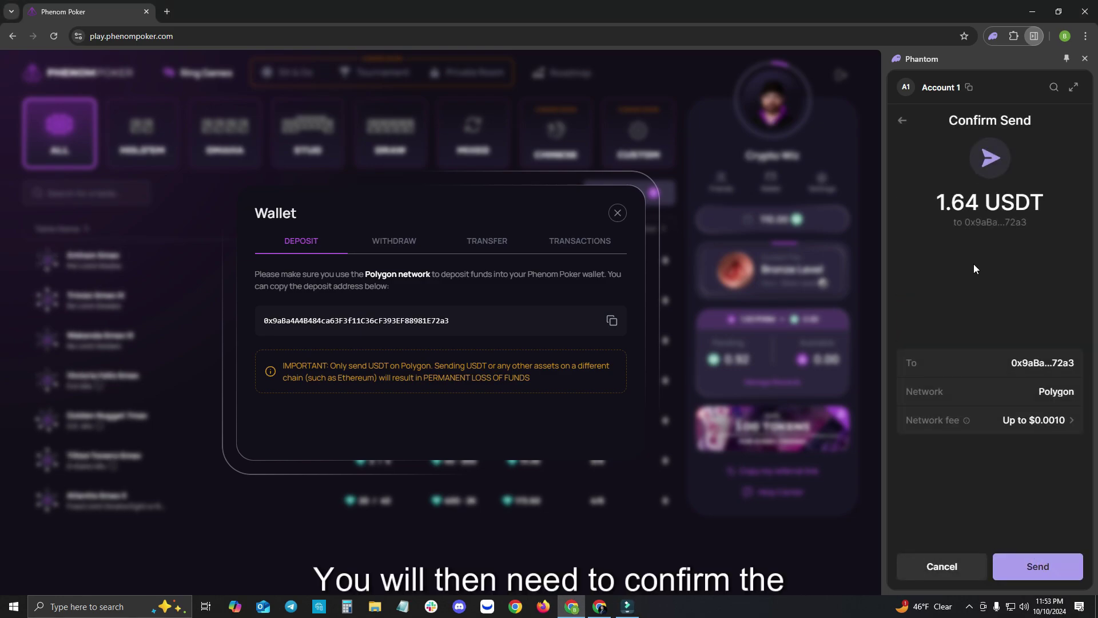
left_click(1042, 568)
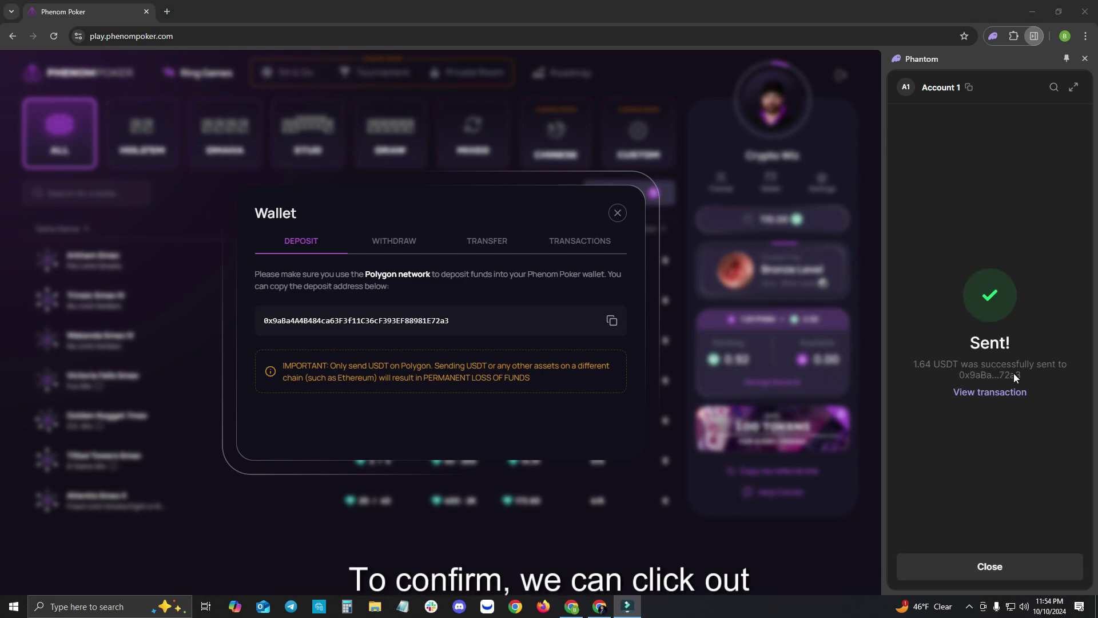
left_click(767, 310)
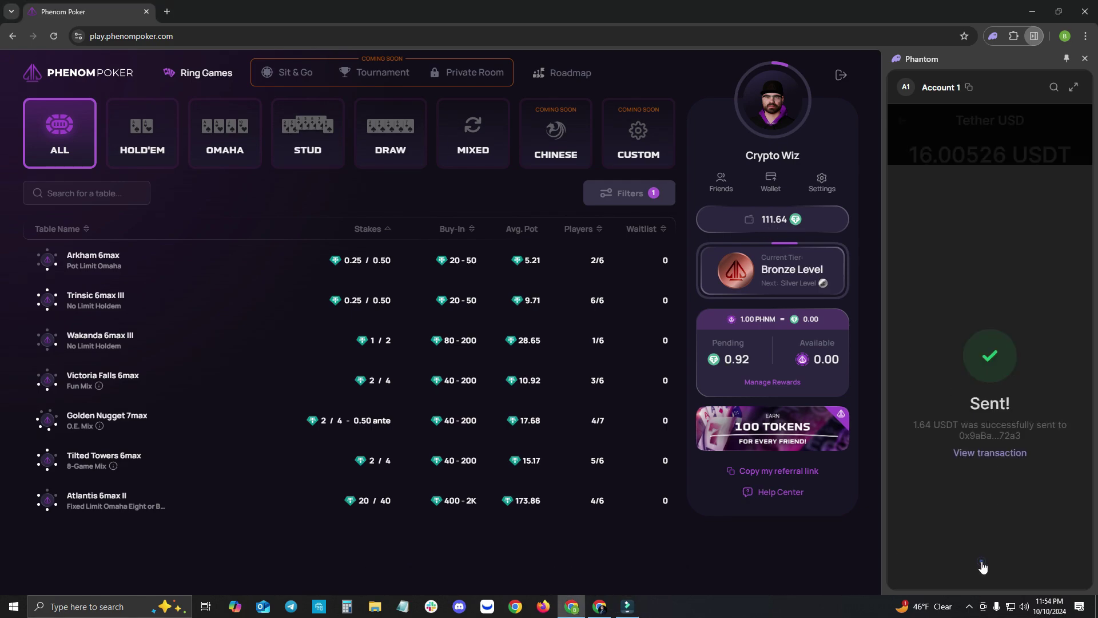
Start a new Tether USD send from Phantom's home and copy the poker deposit address again
left_click(914, 566)
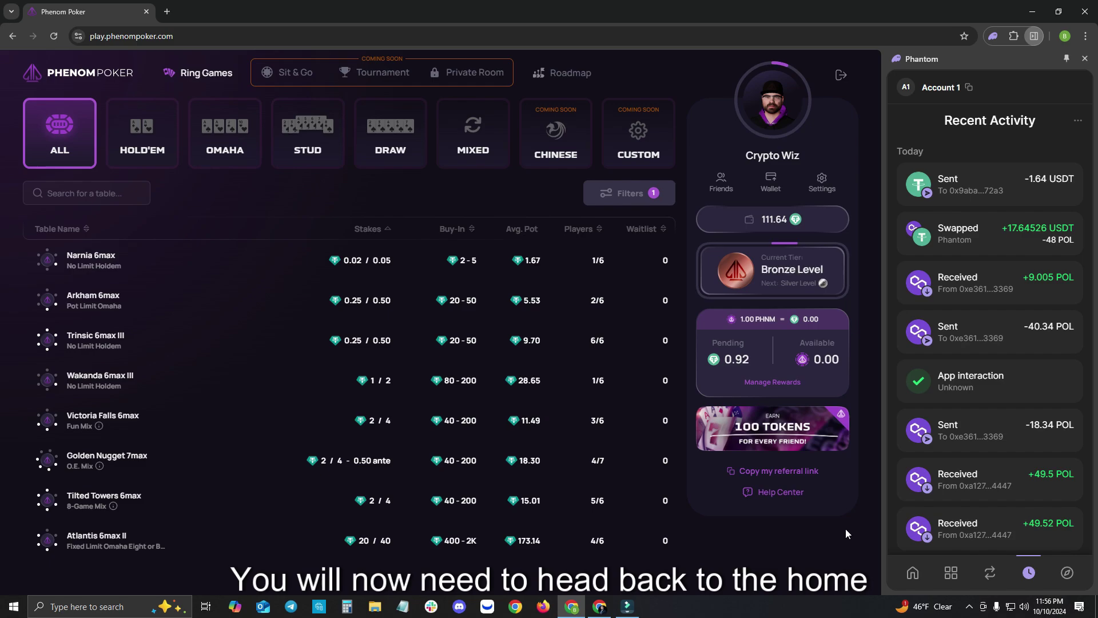
left_click(910, 574)
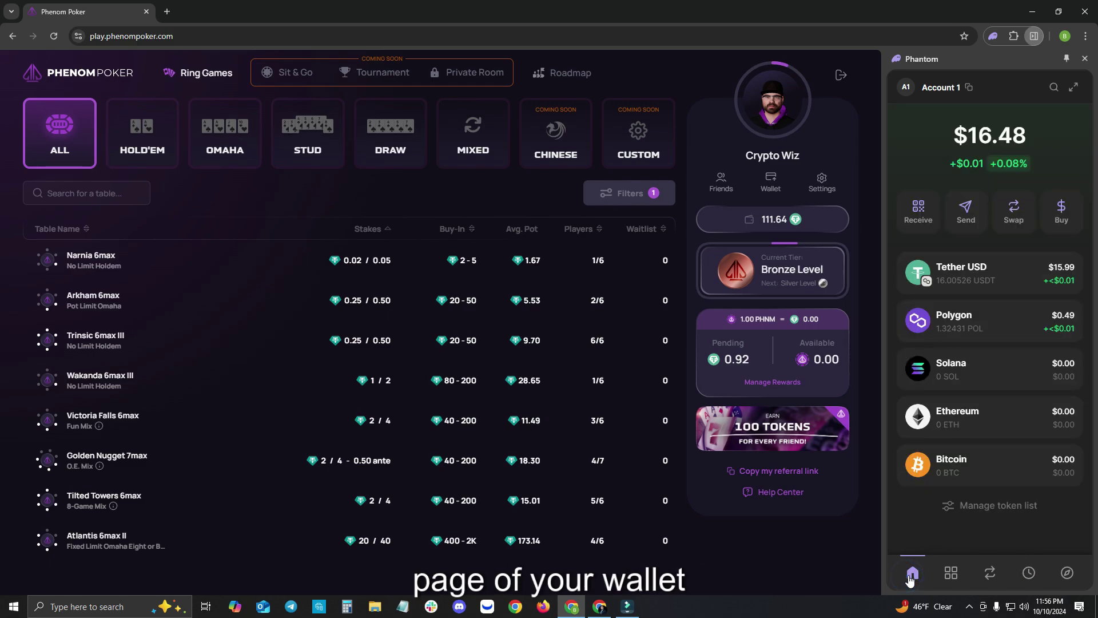
left_click(973, 292)
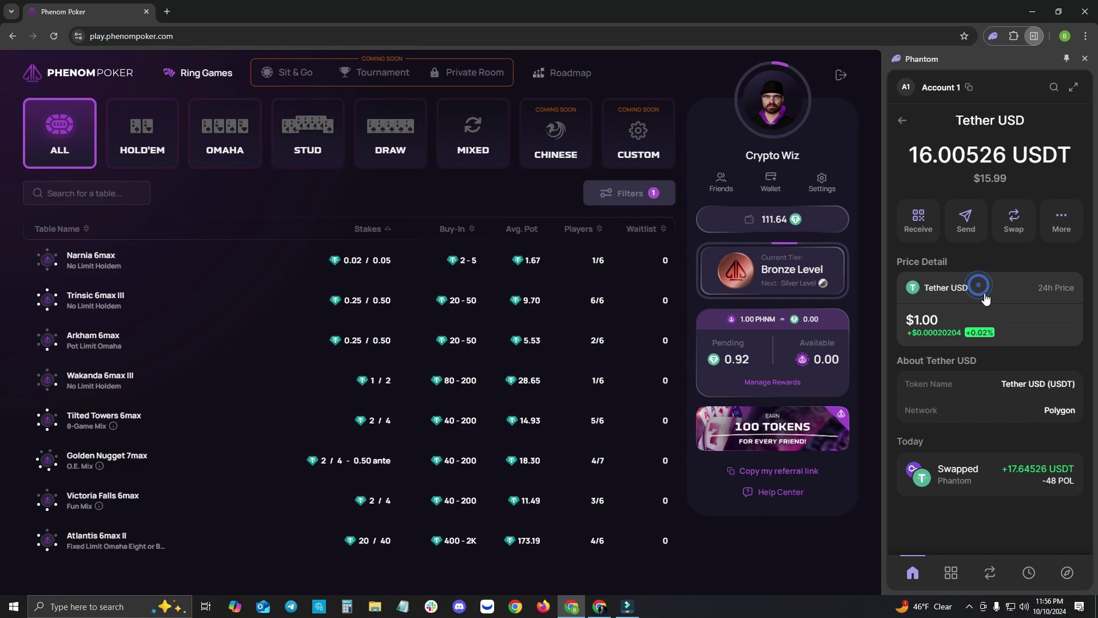
left_click(970, 226)
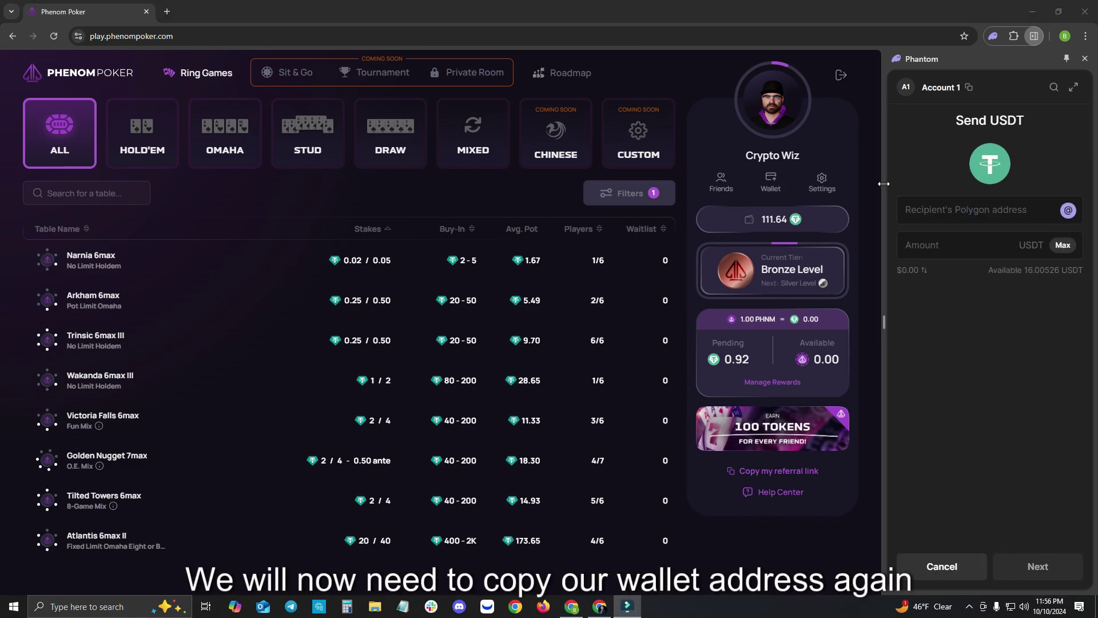
left_click(770, 180)
left_click(612, 323)
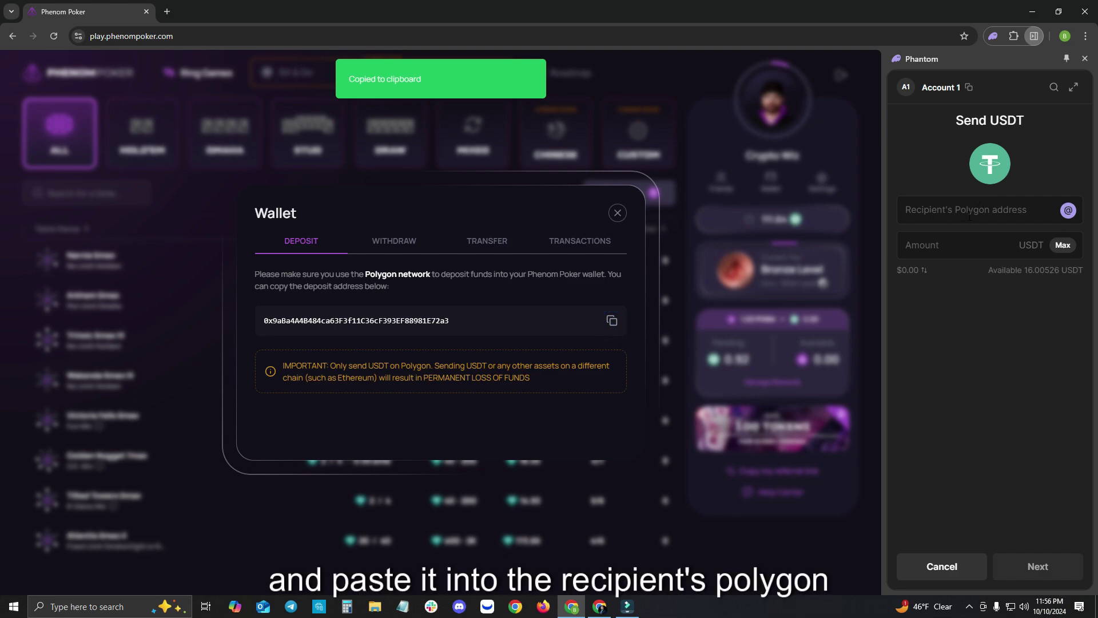
Paste the deposit address as recipient and send the full 16.005256 USDT balance with Max
right_click(1002, 215)
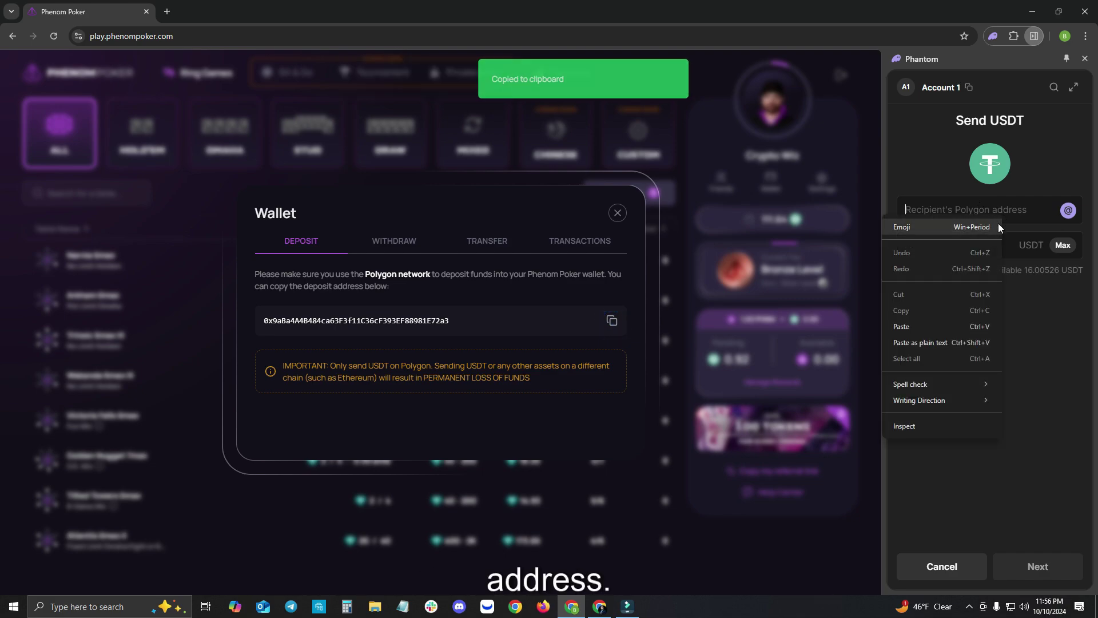
left_click(925, 326)
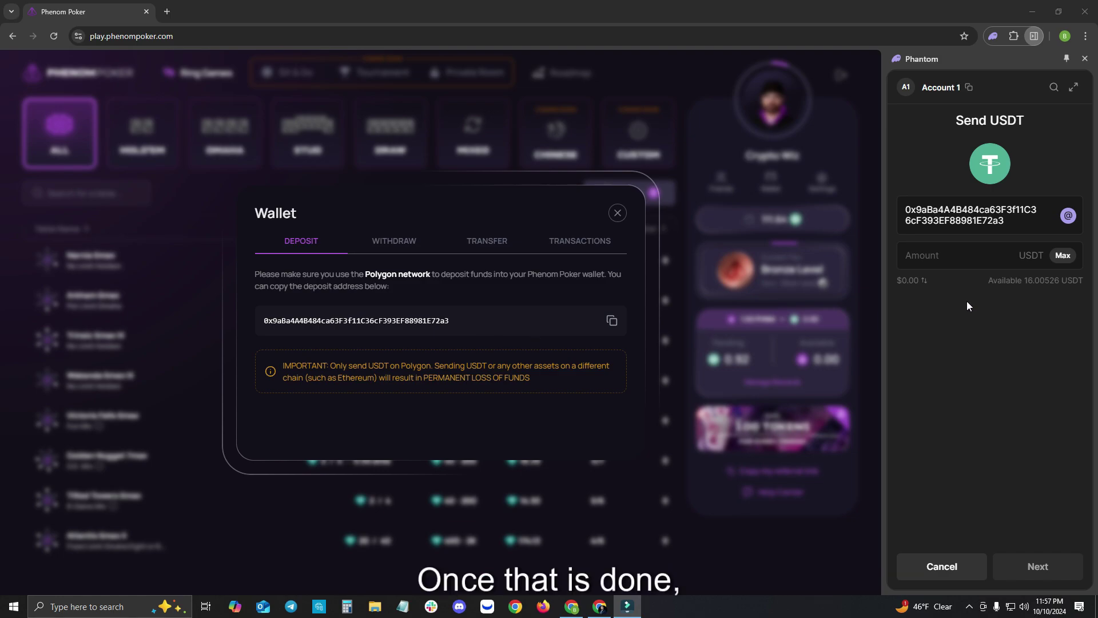
left_click(1064, 256)
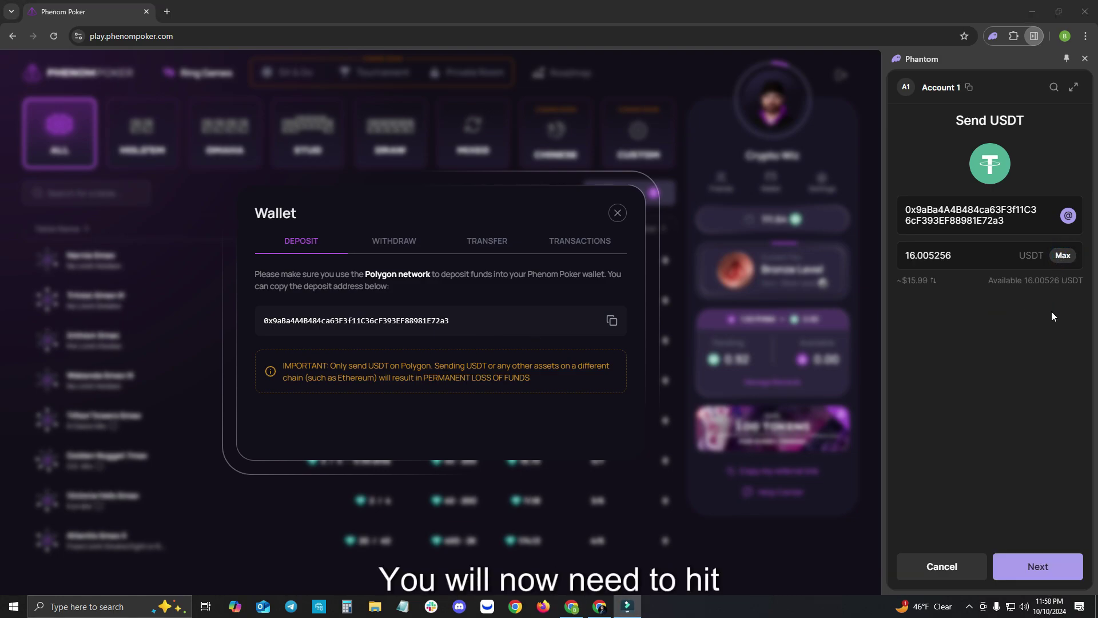
left_click(1036, 566)
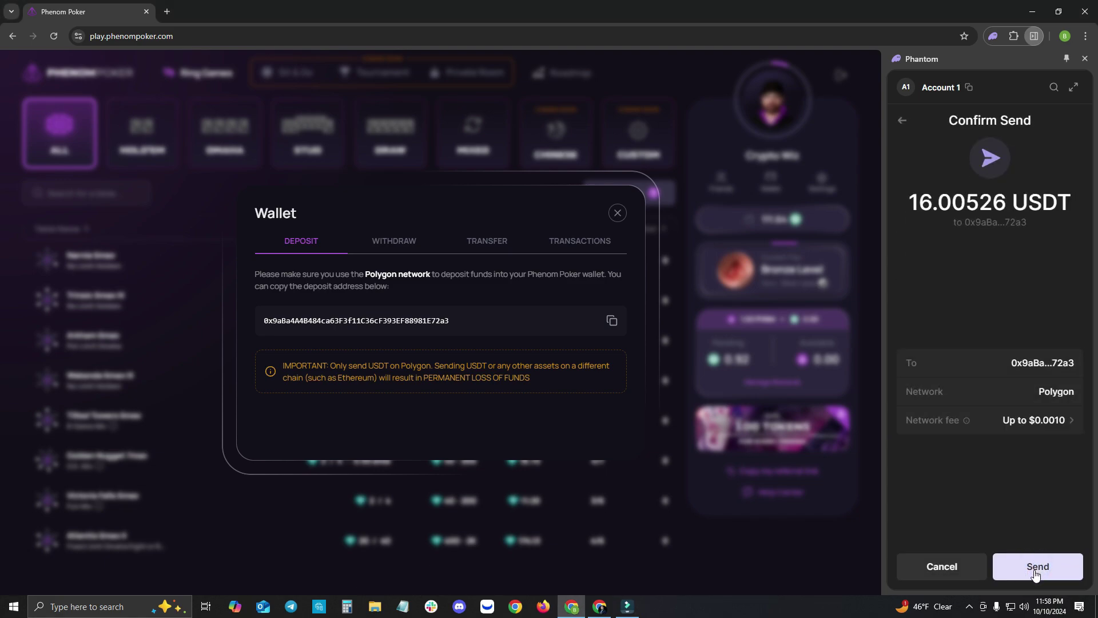
left_click(1036, 569)
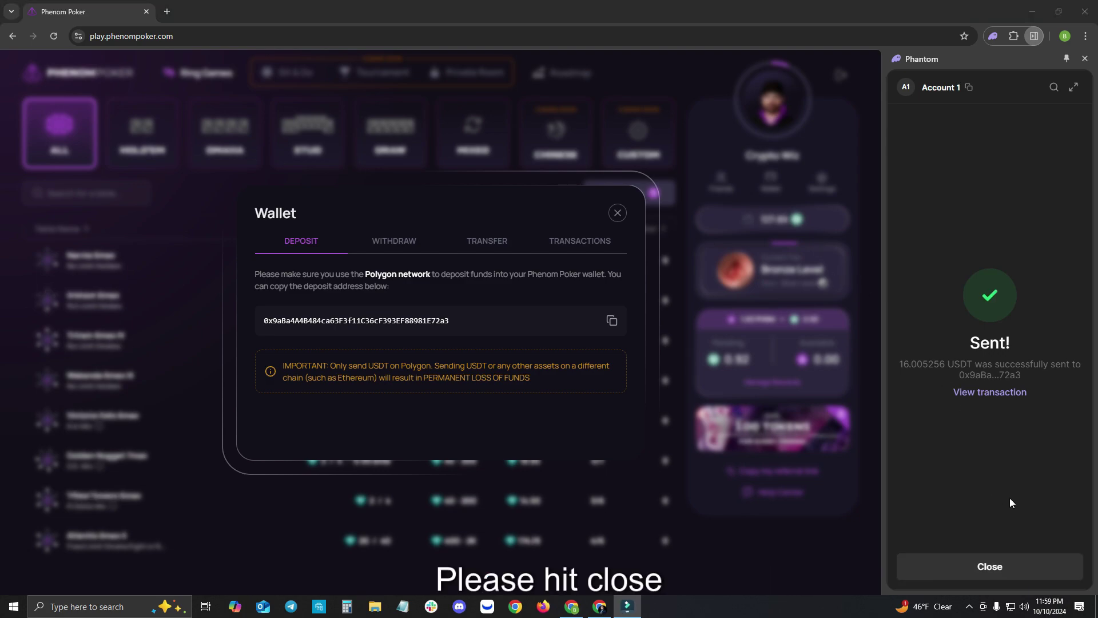
left_click(993, 558)
Open the poker wallet's transaction history and view the $16.01 deposit on Polygonscan
left_click(763, 290)
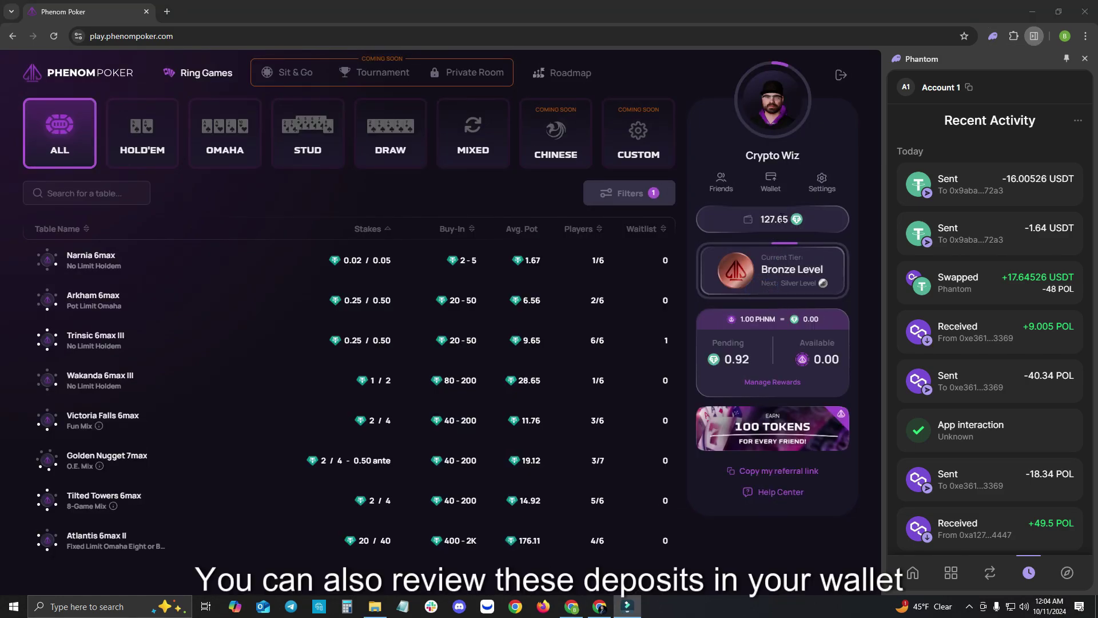
left_click(773, 192)
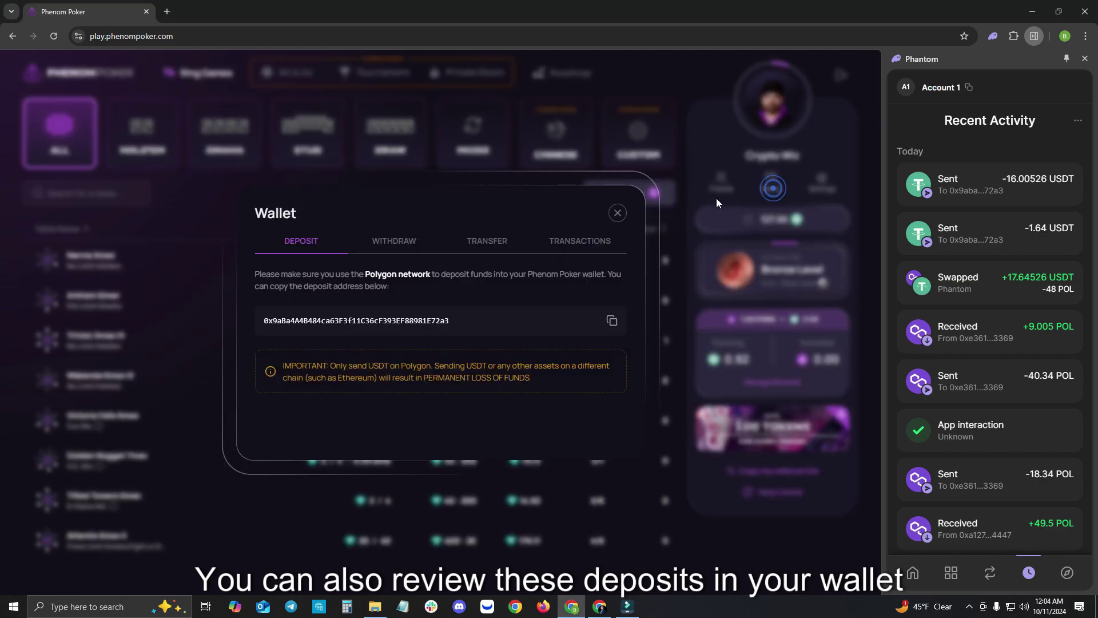
left_click(575, 242)
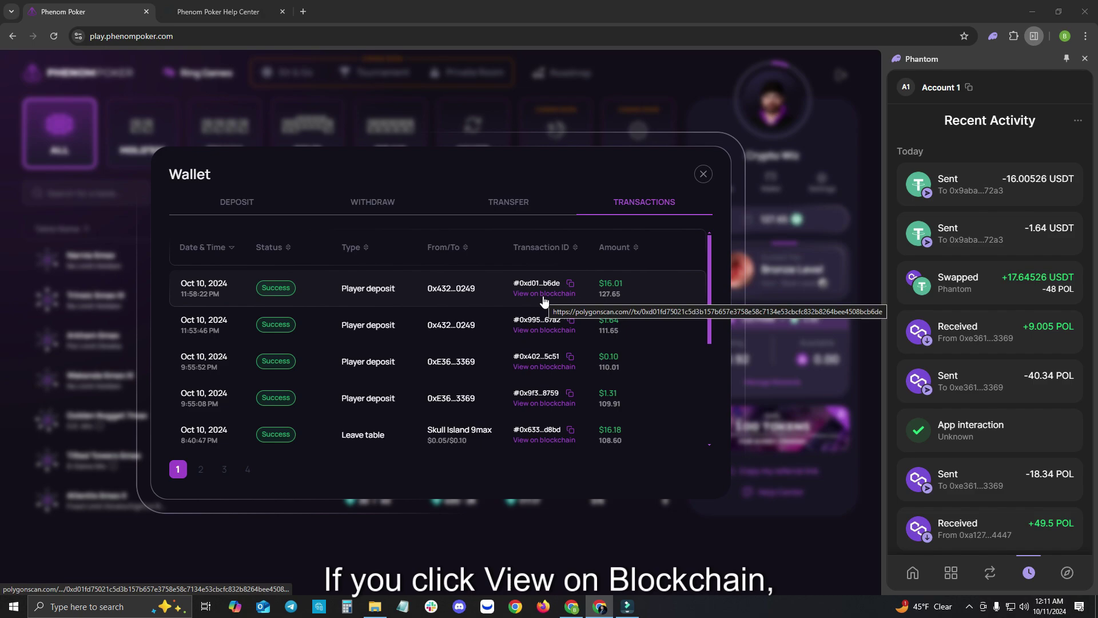
left_click(544, 294)
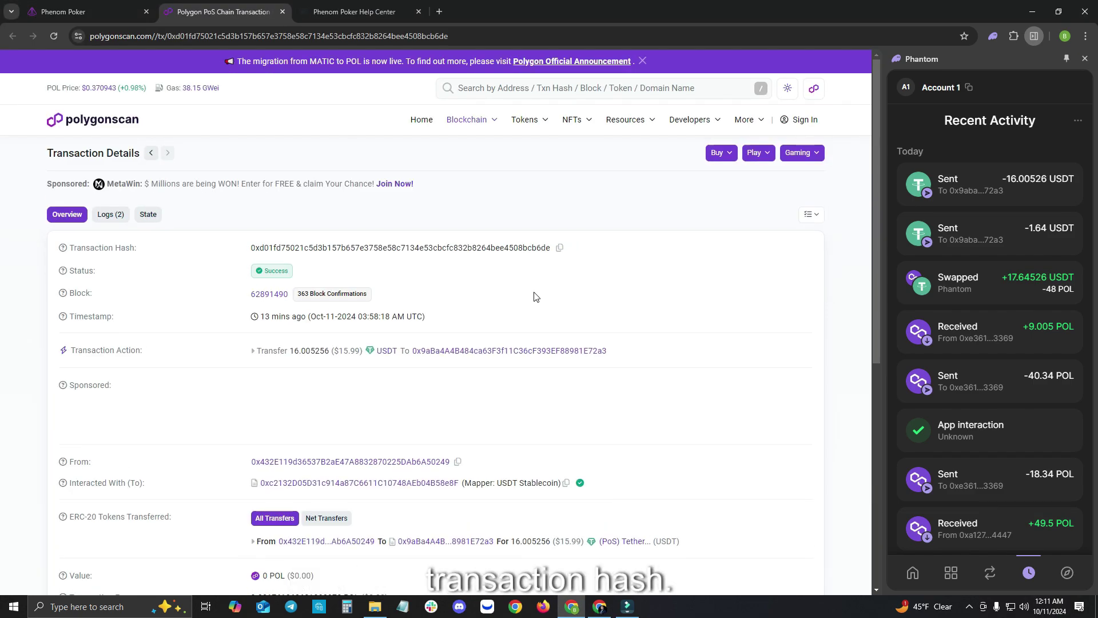
Open the Phenom Poker Help Center support chat and view its empty Messages tab
scroll(535, 294, "down", 3)
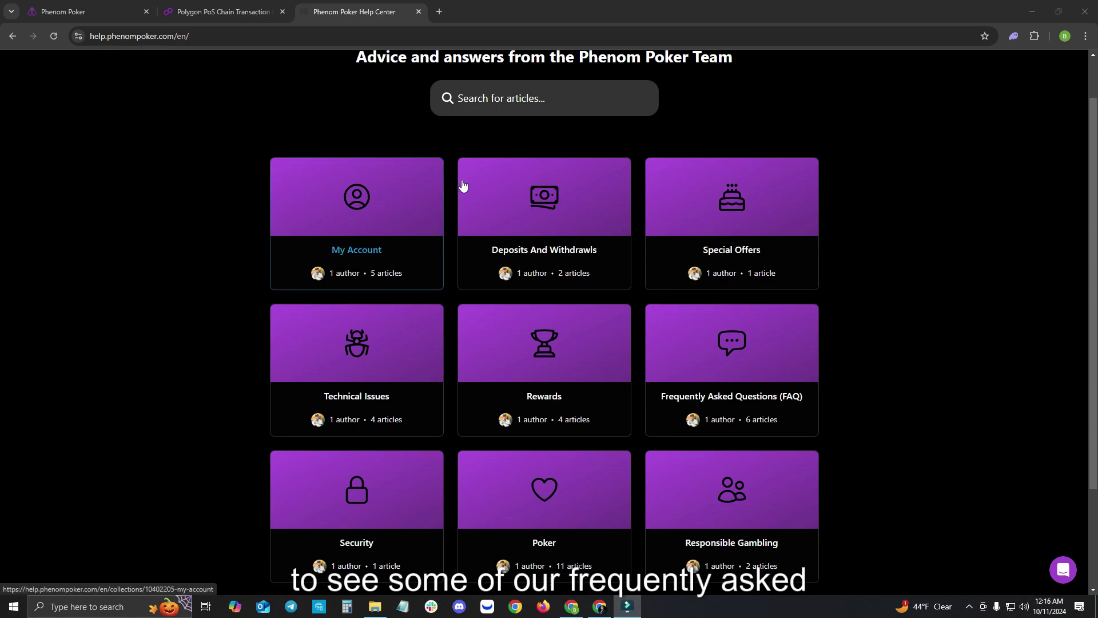
left_click(1068, 575)
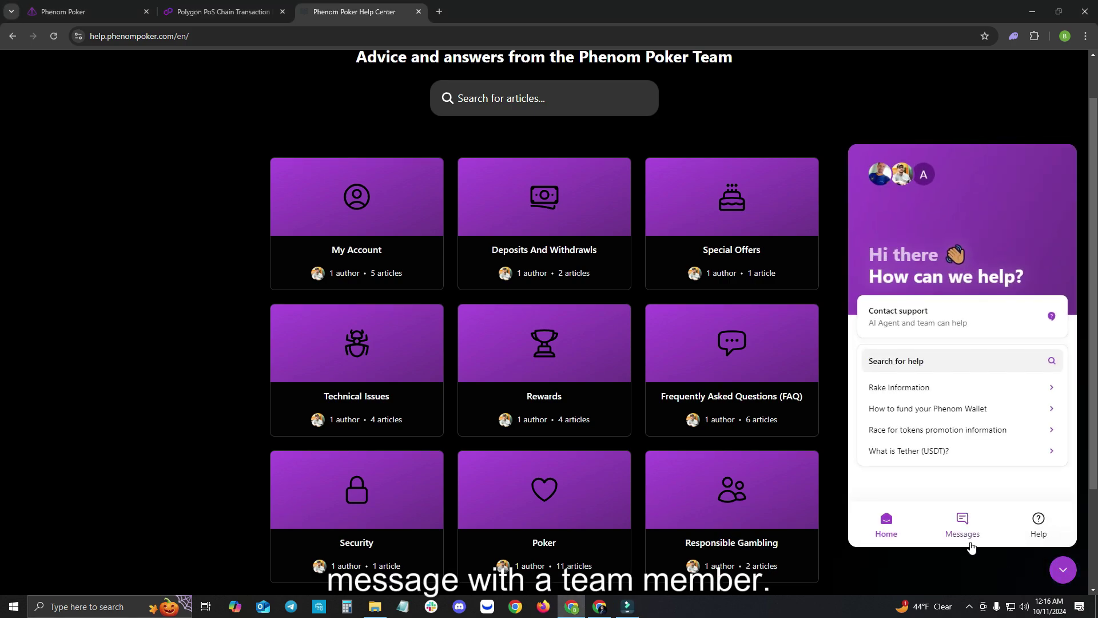
left_click(964, 536)
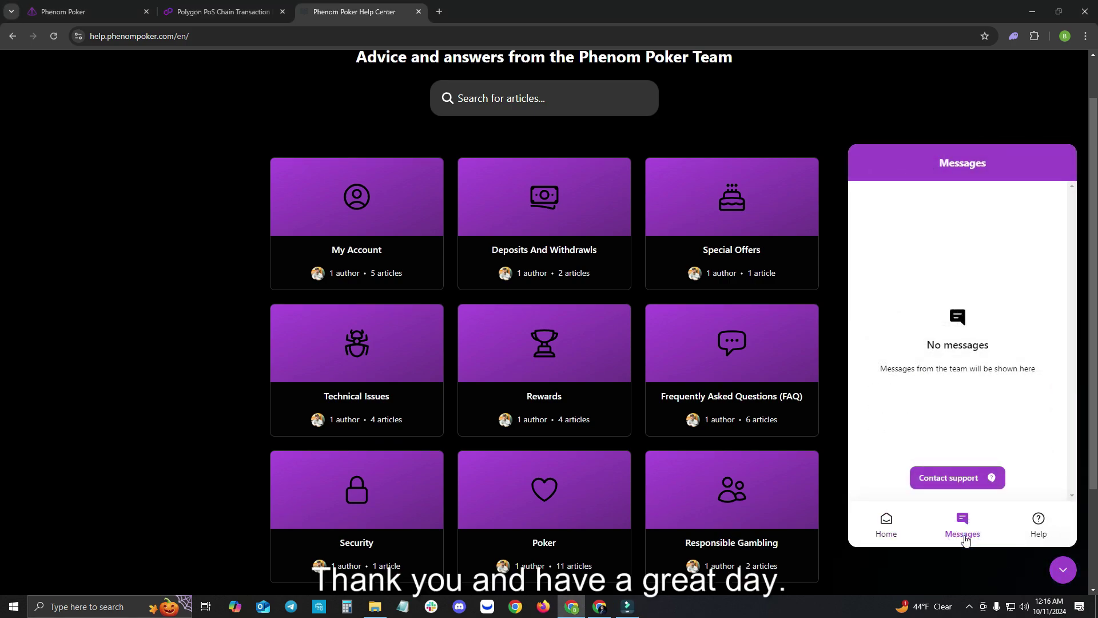